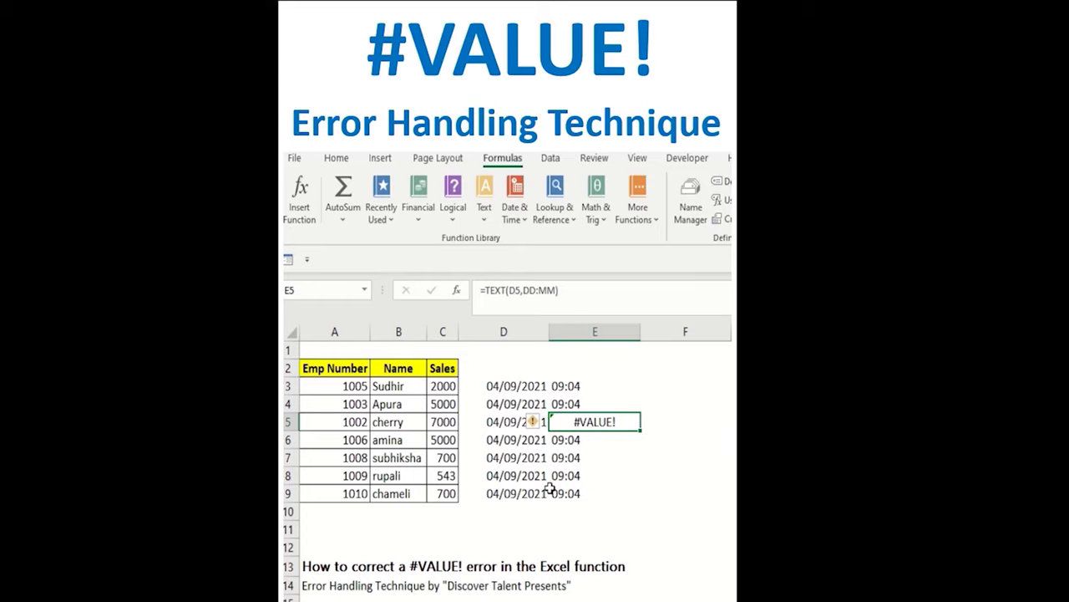
Step: Inspect the working TEXT formula and its quoted format argument in E3
{"action": "left_click_drag", "start_coordinate": [548, 505], "coordinate": [550, 507]}
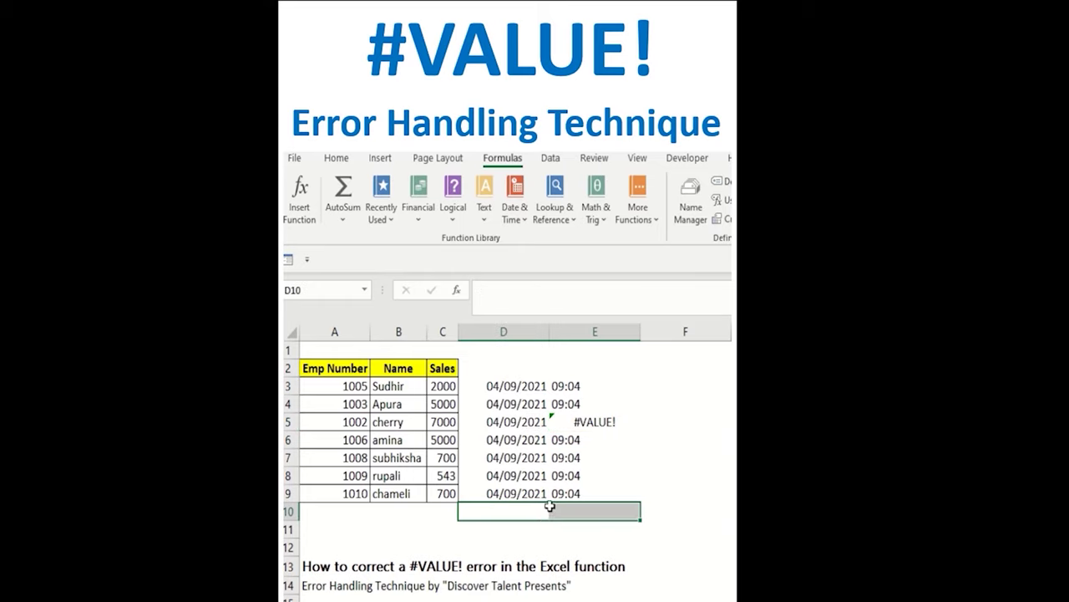
{"action": "left_click", "coordinate": [590, 423]}
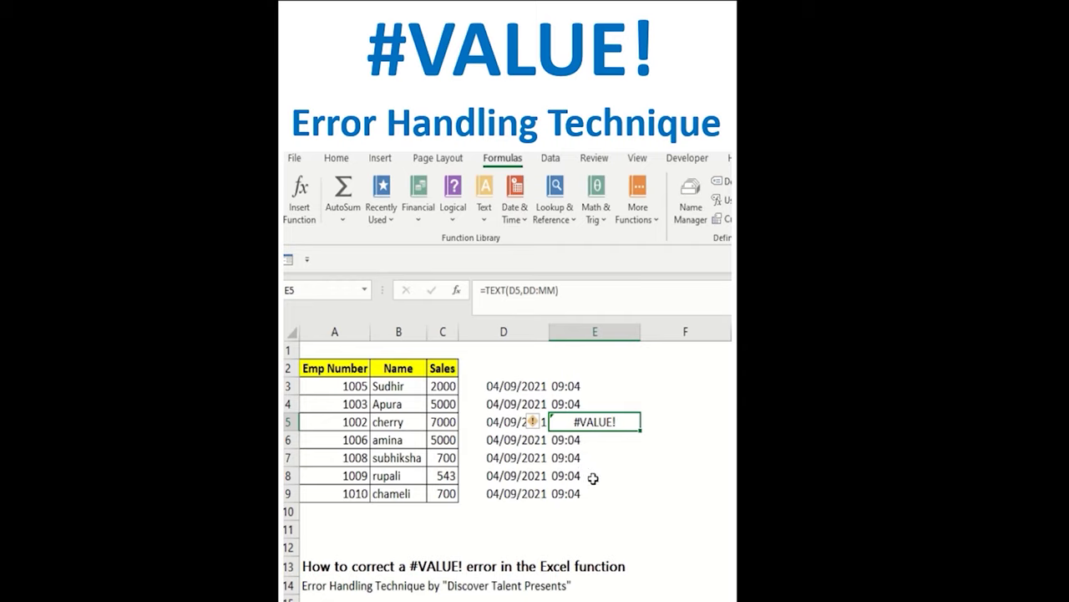
{"action": "left_click", "coordinate": [492, 537]}
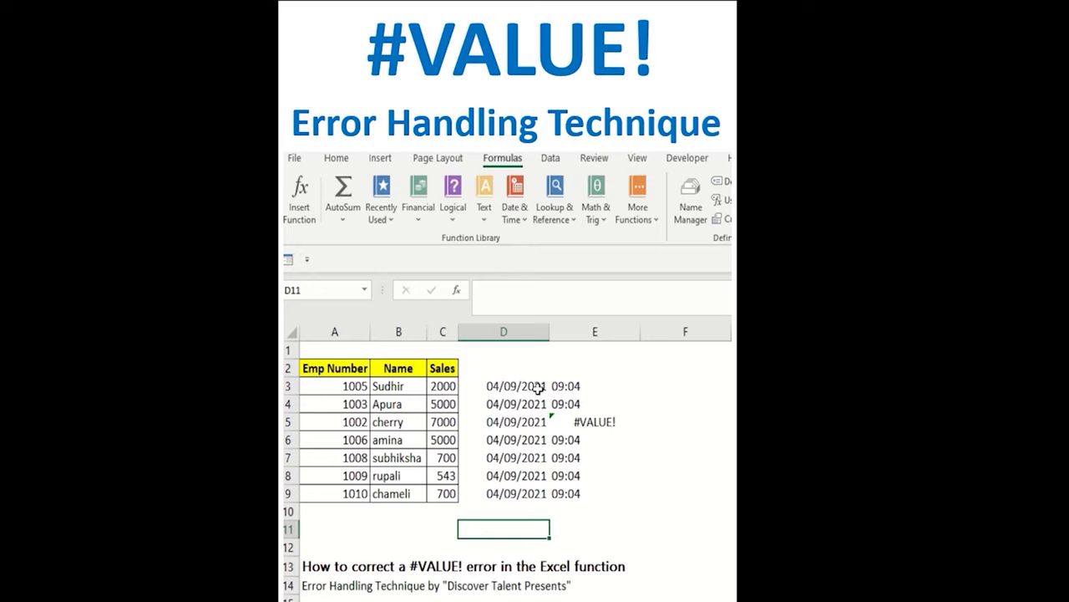
{"action": "key", "text": "Up"}
{"action": "key", "text": "Up"}
{"action": "key", "text": "Up"}
{"action": "key", "text": "Up"}
{"action": "key", "text": "Up"}
{"action": "key", "text": "Up"}
{"action": "key", "text": "Up"}
{"action": "key", "text": "Up"}
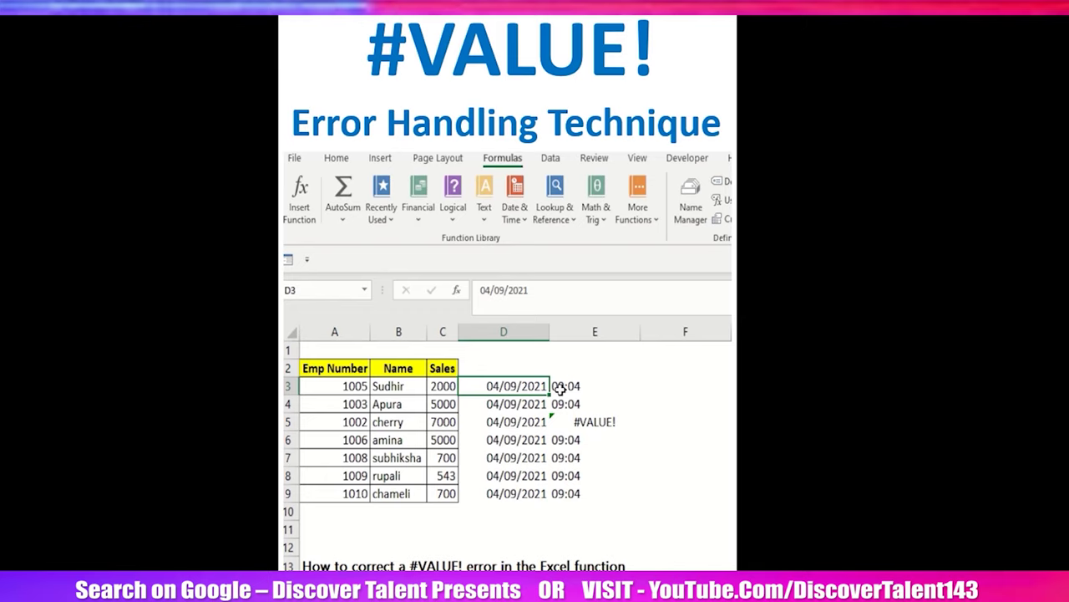
{"action": "left_click", "coordinate": [591, 384]}
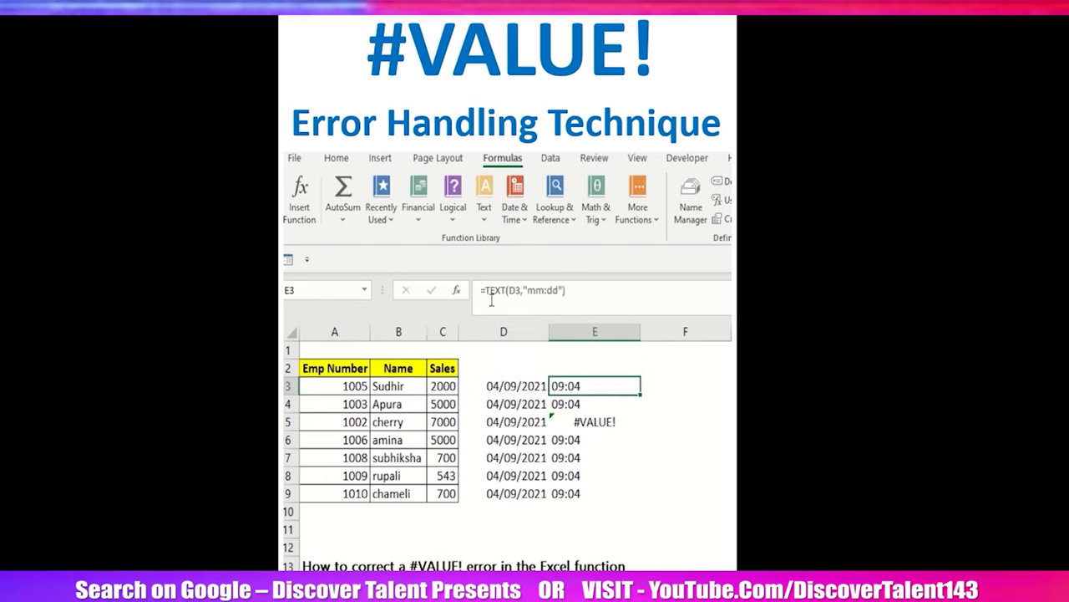
{"action": "double_click", "coordinate": [592, 386]}
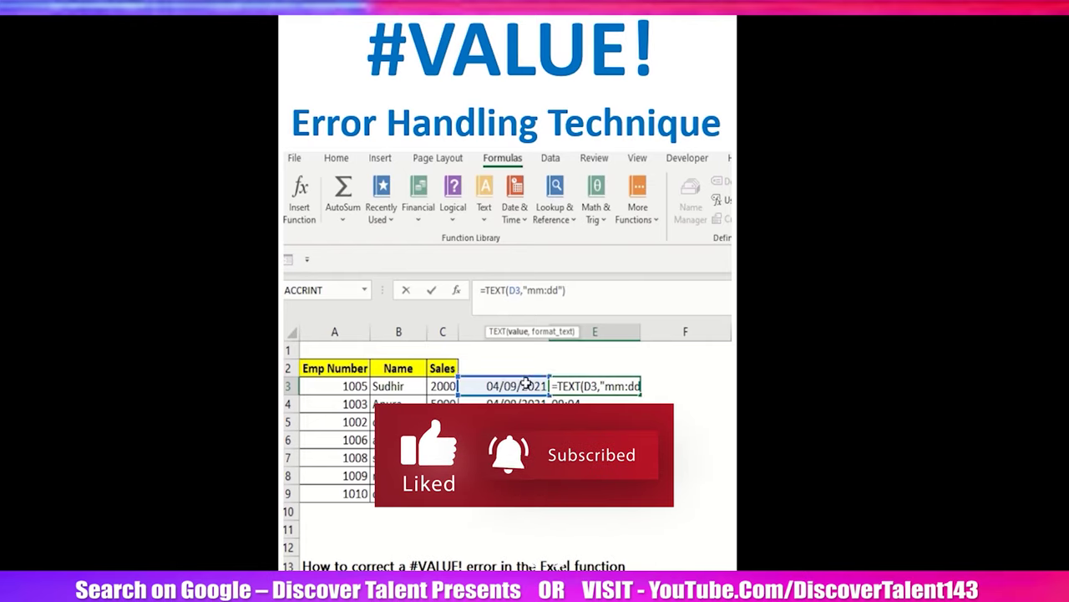
{"action": "left_click", "coordinate": [528, 290]}
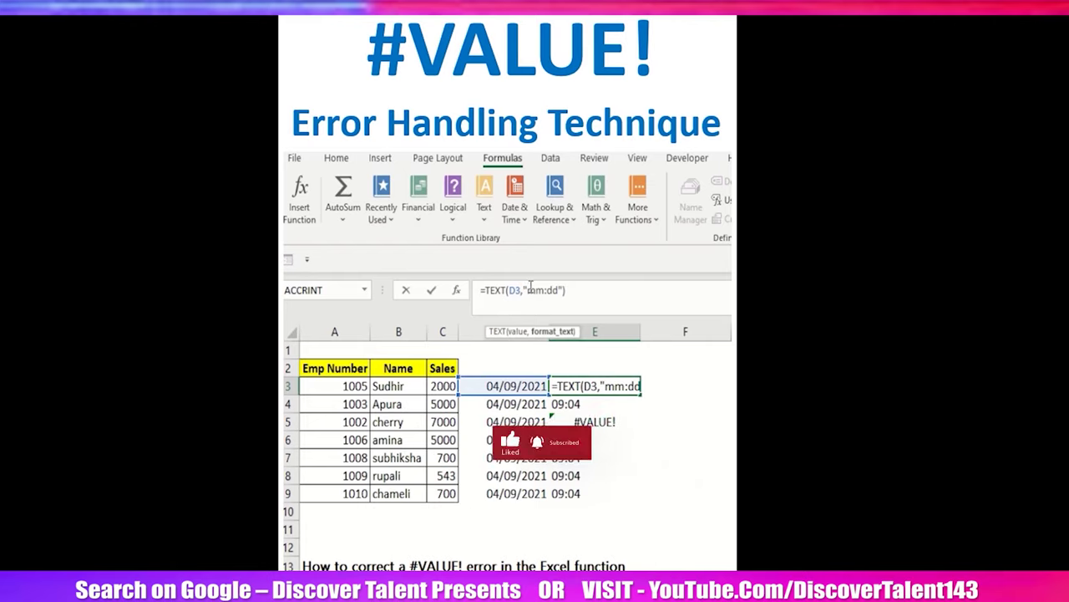
{"action": "type", "text": ")"}
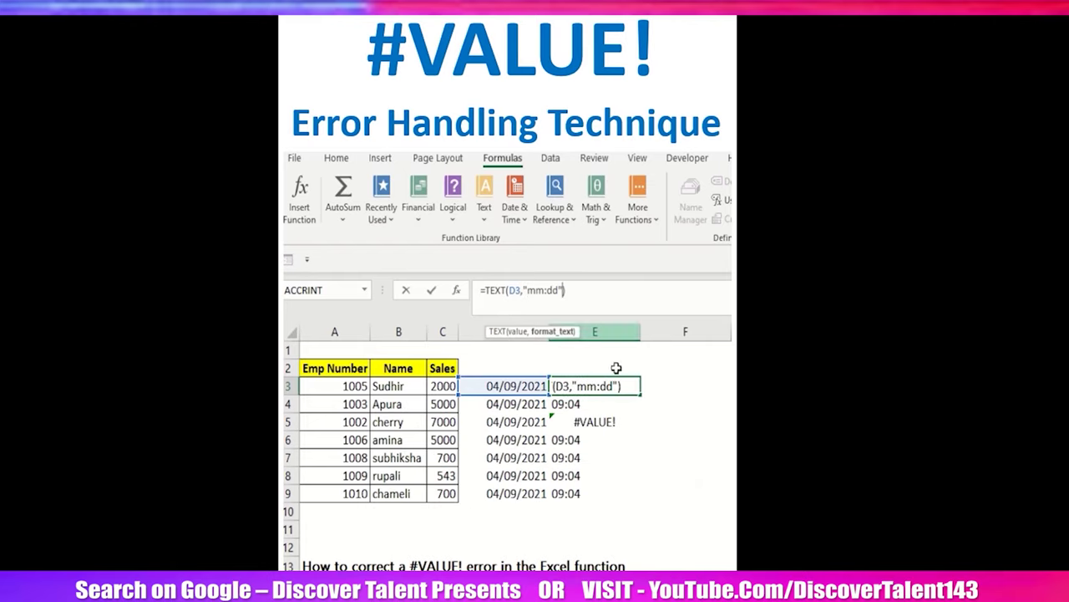
{"action": "key", "text": "Return"}
Step: Compare the working formulas in E3 and E4
{"action": "left_click", "coordinate": [603, 383]}
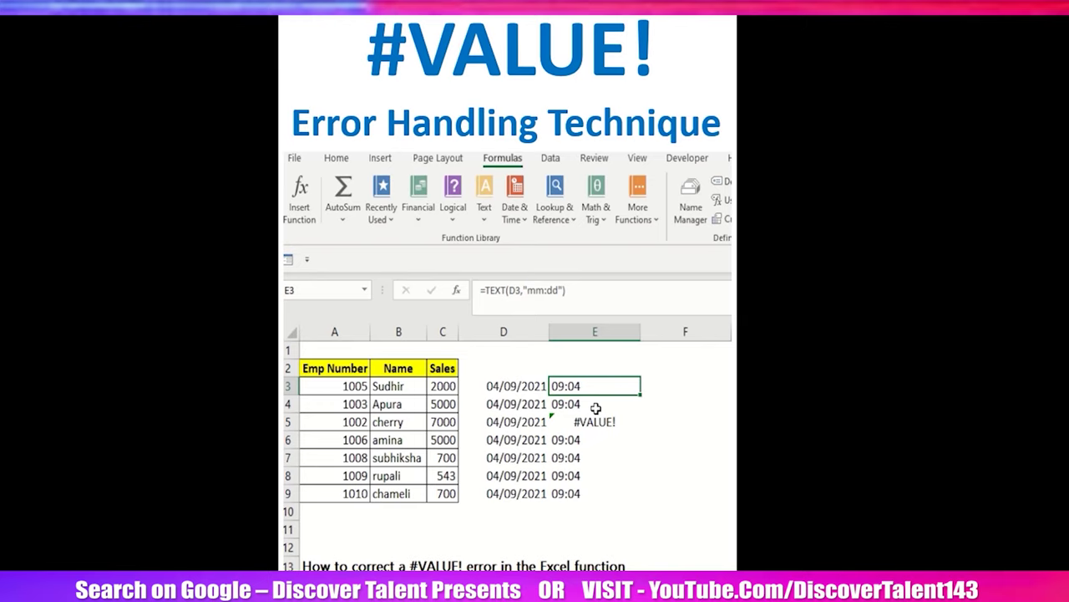
{"action": "left_click", "coordinate": [595, 406]}
{"action": "left_click", "coordinate": [591, 390]}
{"action": "left_click", "coordinate": [593, 405]}
{"action": "left_click", "coordinate": [589, 389]}
{"action": "left_click", "coordinate": [587, 404]}
Step: Correct E5 to =TEXT(D5,"DD:MM:YYYY") so it returns 04:09:2021
{"action": "left_click", "coordinate": [588, 422]}
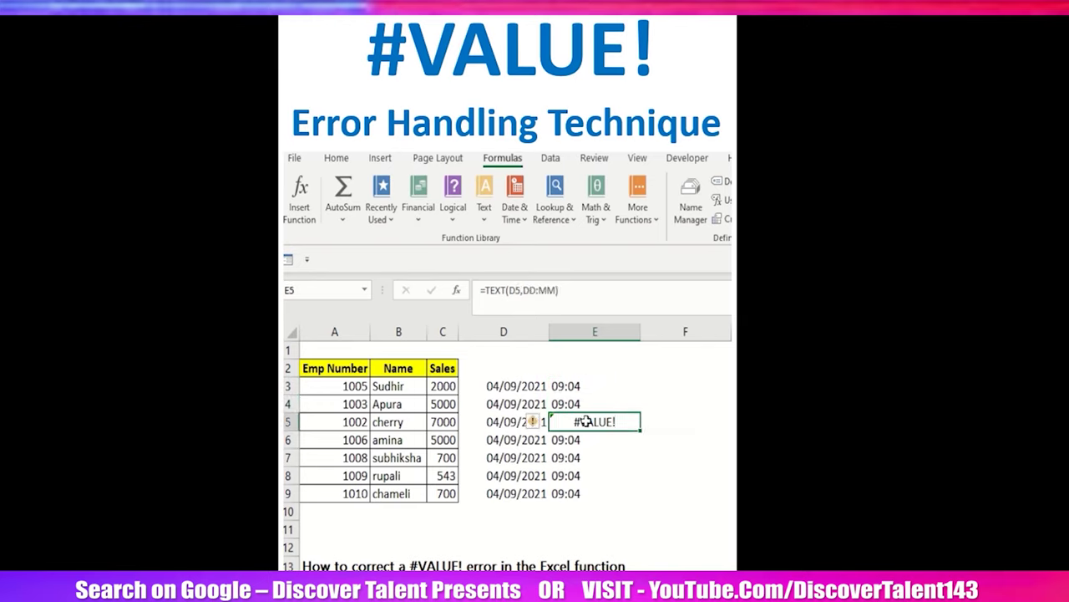
{"action": "left_click", "coordinate": [526, 287]}
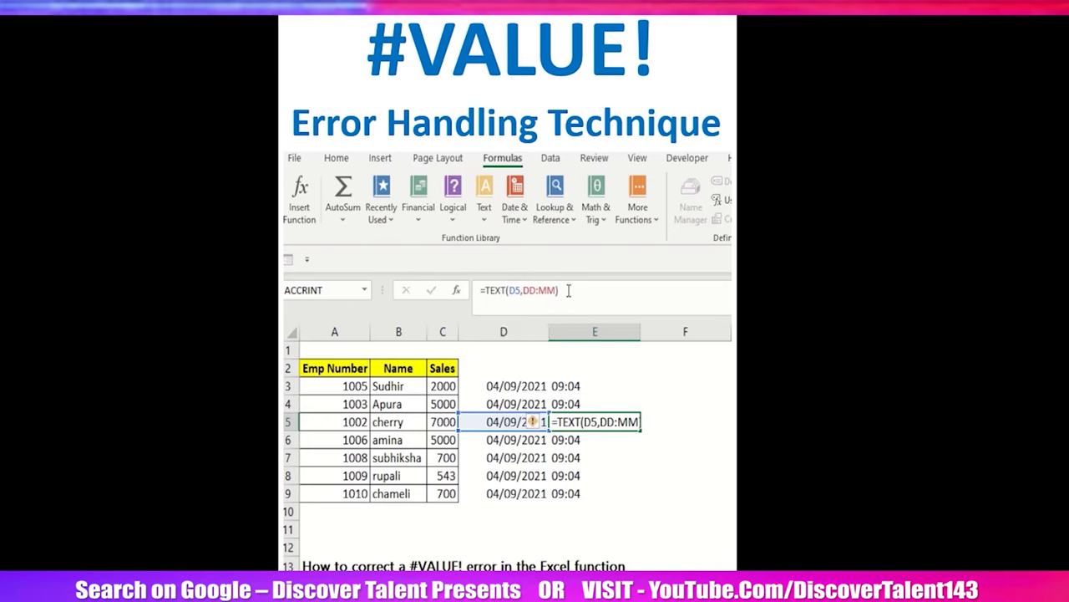
{"action": "key", "text": "ctrl+Return"}
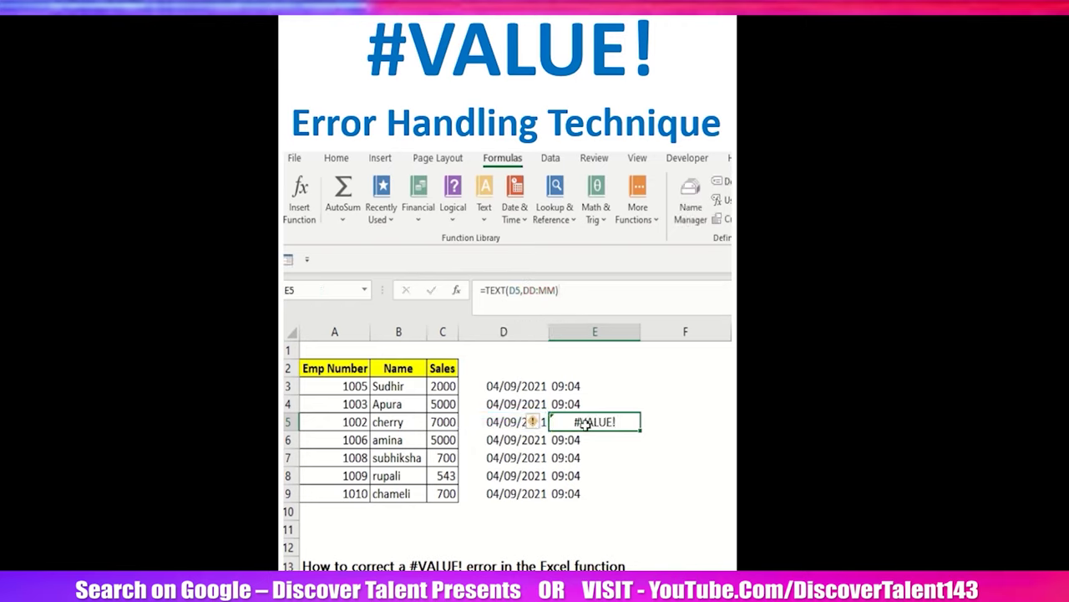
{"action": "left_click", "coordinate": [528, 287]}
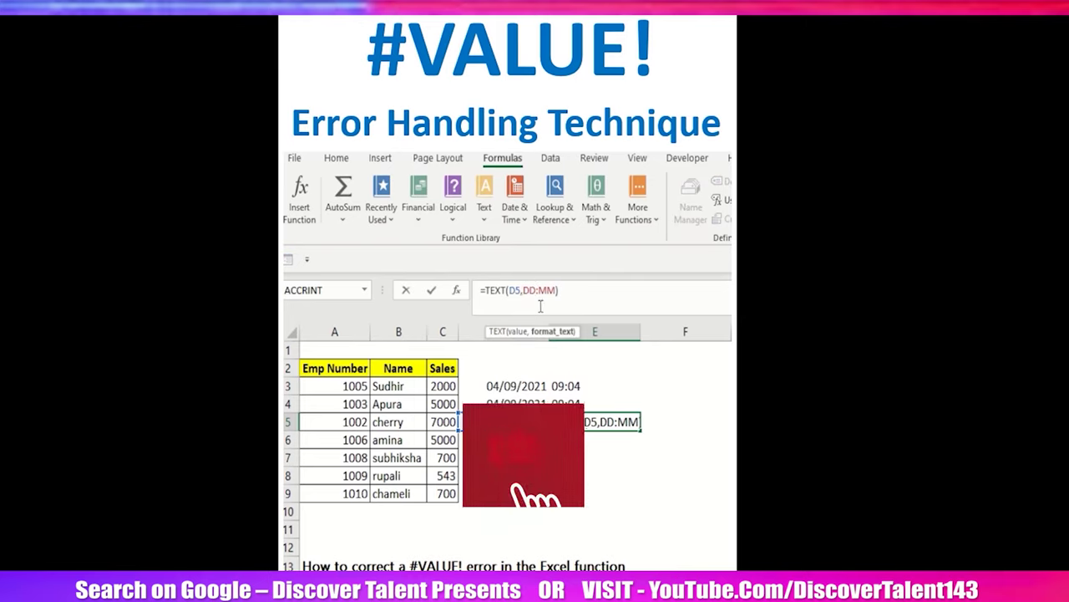
{"action": "type", "text": "\""}
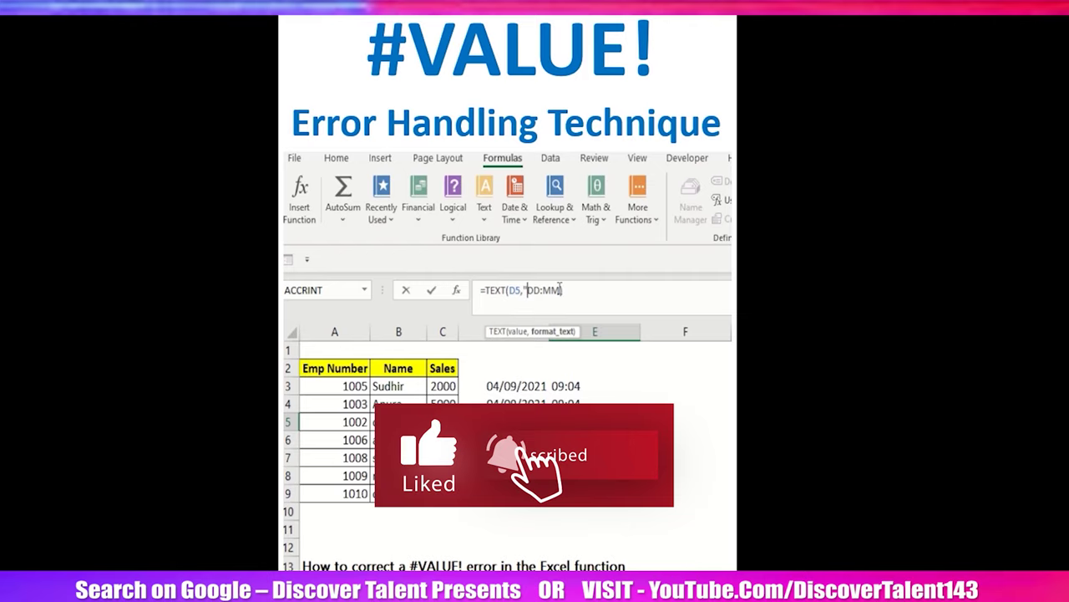
{"action": "left_click", "coordinate": [563, 290]}
{"action": "type", "text": "\""}
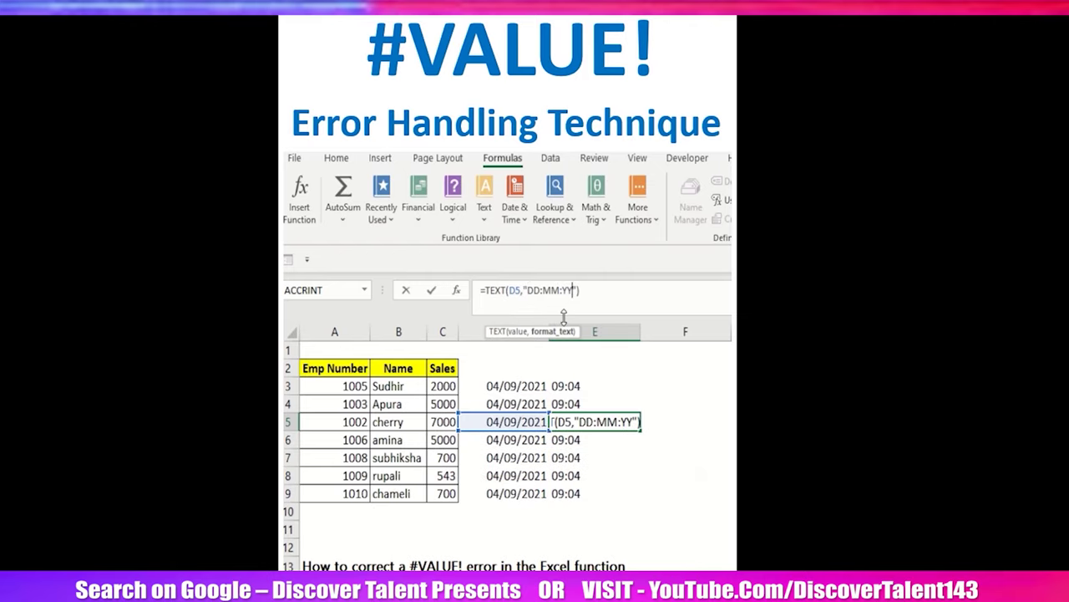
{"action": "type", "text": "YY"}
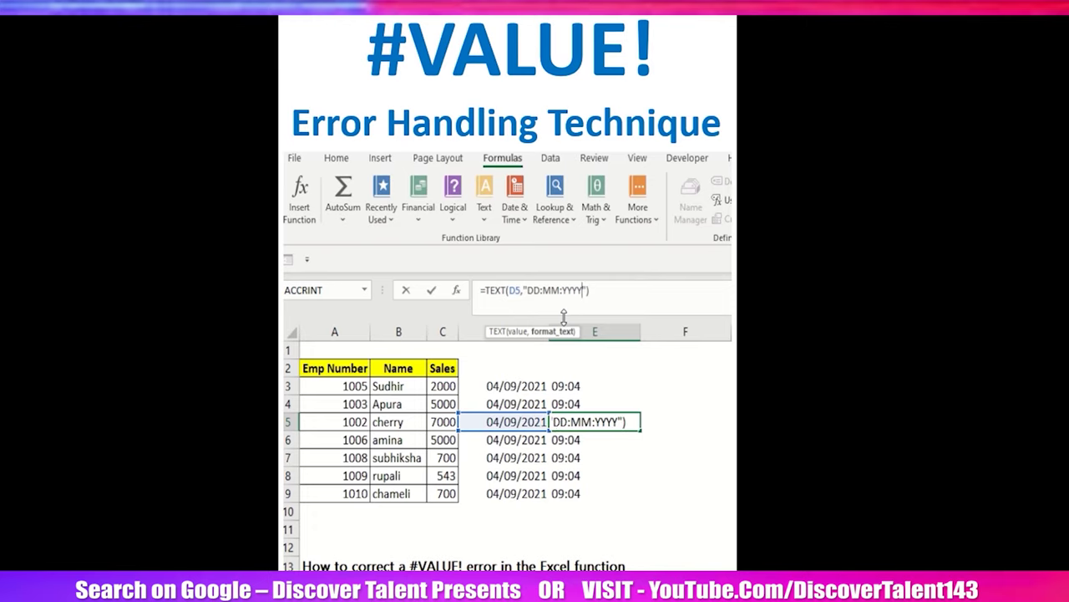
{"action": "key", "text": "Return"}
{"action": "left_click", "coordinate": [604, 423]}
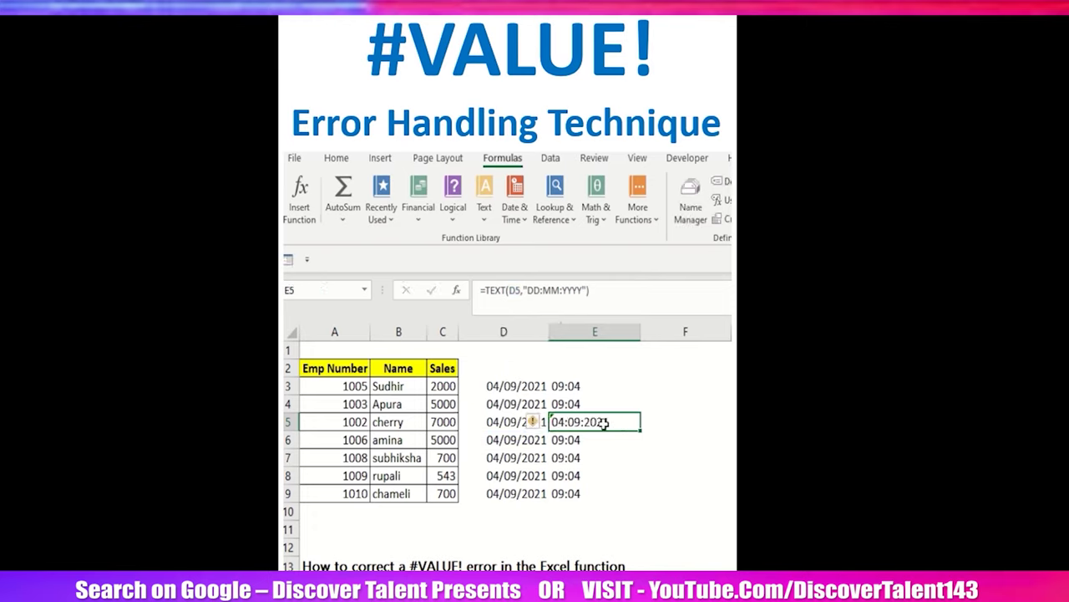
{"action": "left_click", "coordinate": [606, 389]}
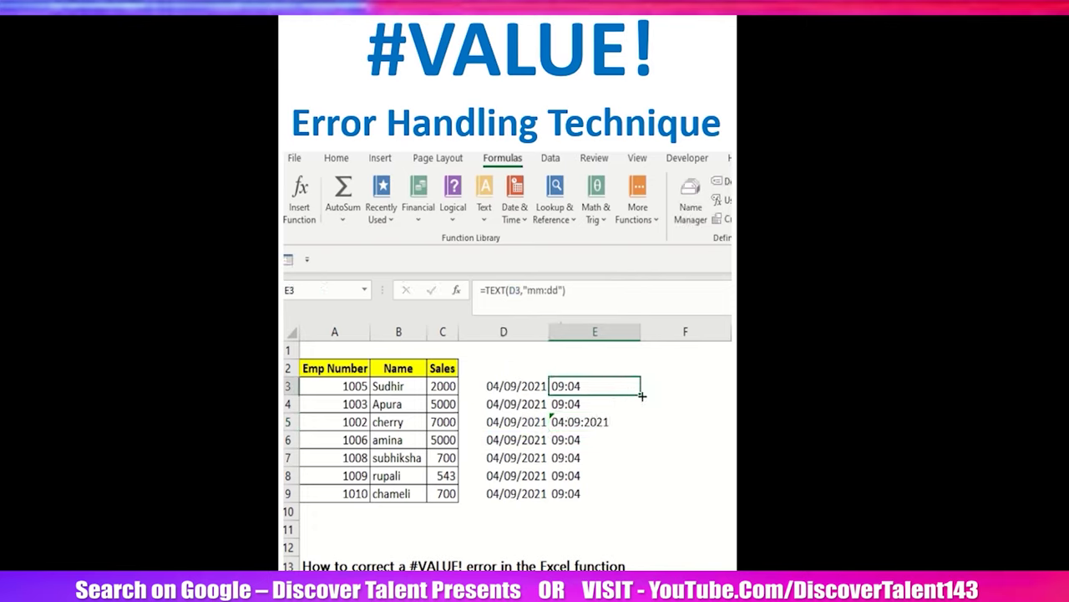
Step: Fill the E3 formula down to E9 and move to the #DIV/0 heading in A13
{"action": "double_click", "coordinate": [642, 395]}
{"action": "left_click", "coordinate": [613, 437]}
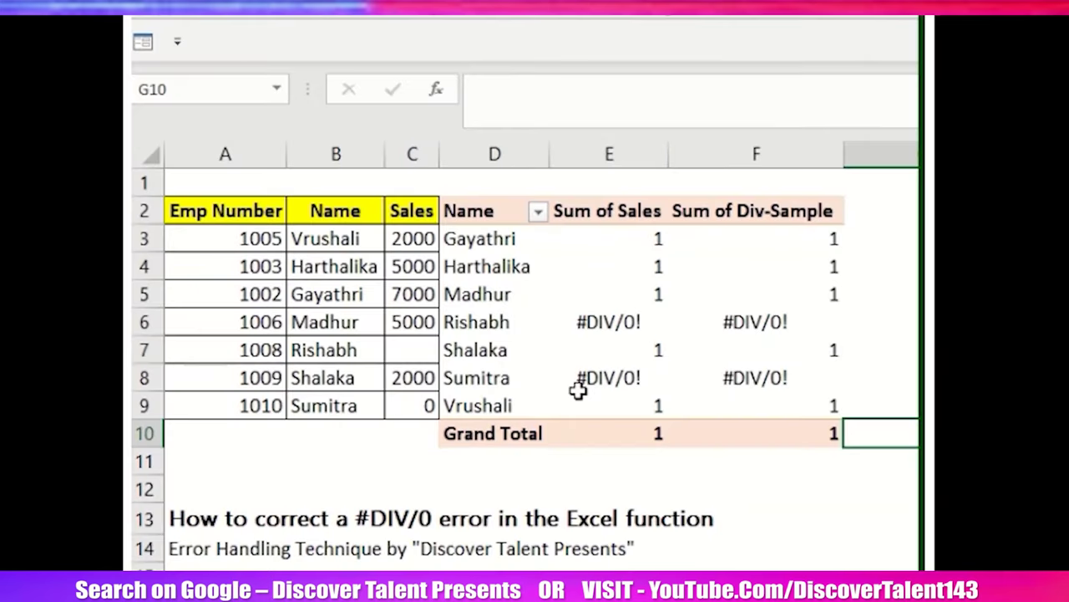
{"action": "left_click", "coordinate": [398, 490]}
{"action": "left_click", "coordinate": [366, 518]}
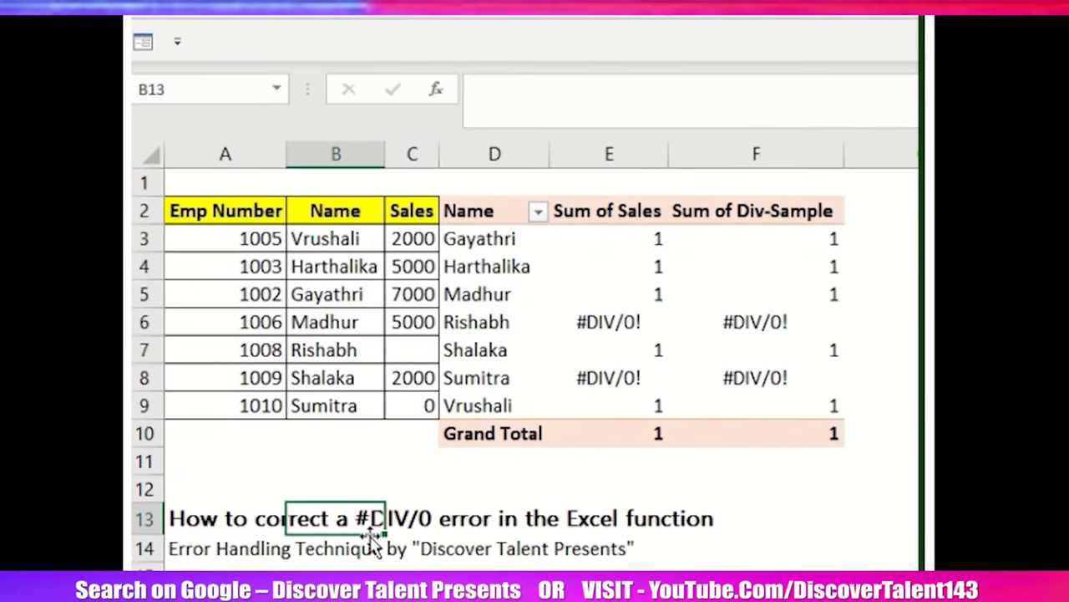
{"action": "left_click", "coordinate": [205, 522]}
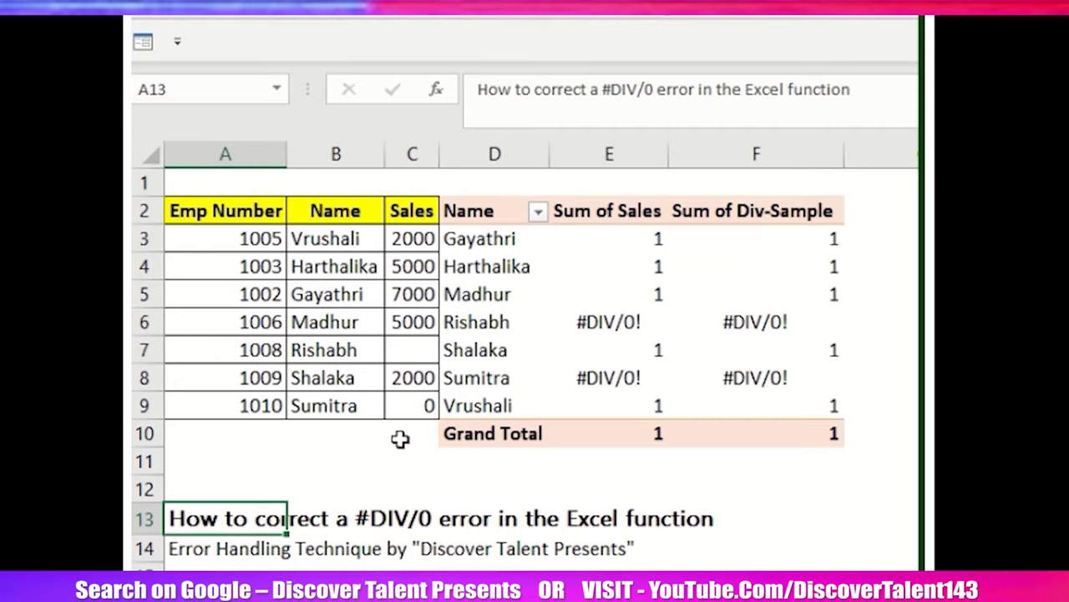
Step: Point out the blank and zero Sales values, then select A2:C9, pivot D2:F10 and E6
{"action": "left_click", "coordinate": [406, 356]}
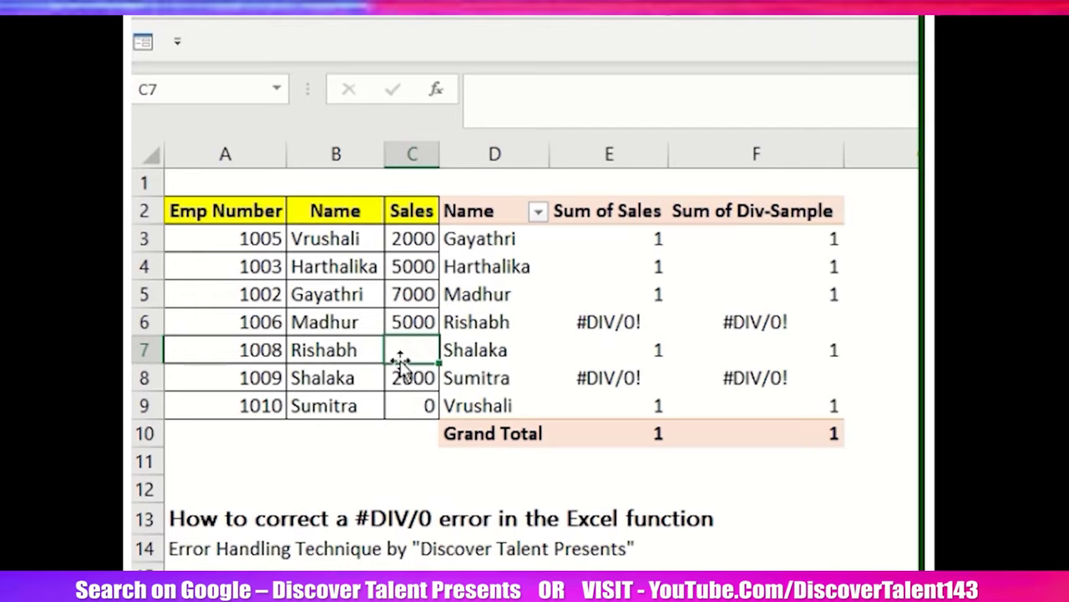
{"action": "left_click", "coordinate": [412, 405]}
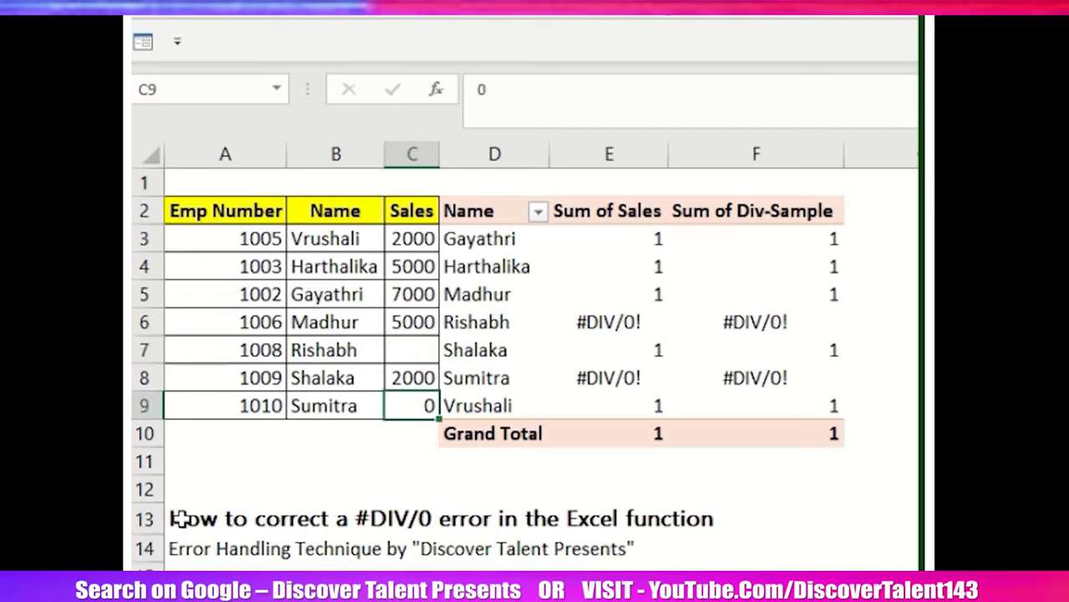
{"action": "left_click", "coordinate": [232, 216]}
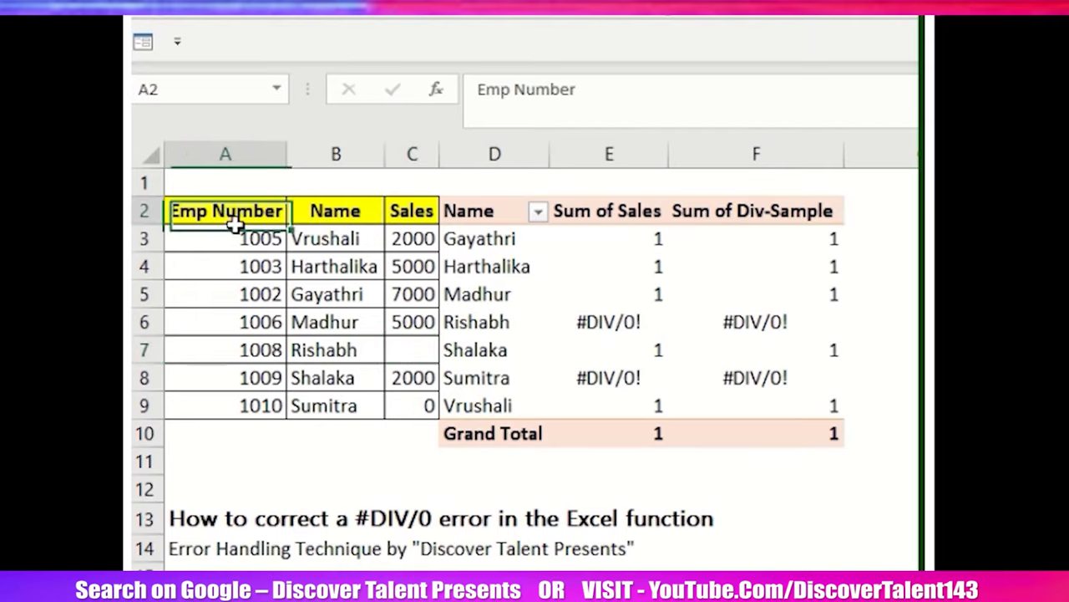
{"action": "left_click_drag", "start_coordinate": [235, 222], "coordinate": [409, 413]}
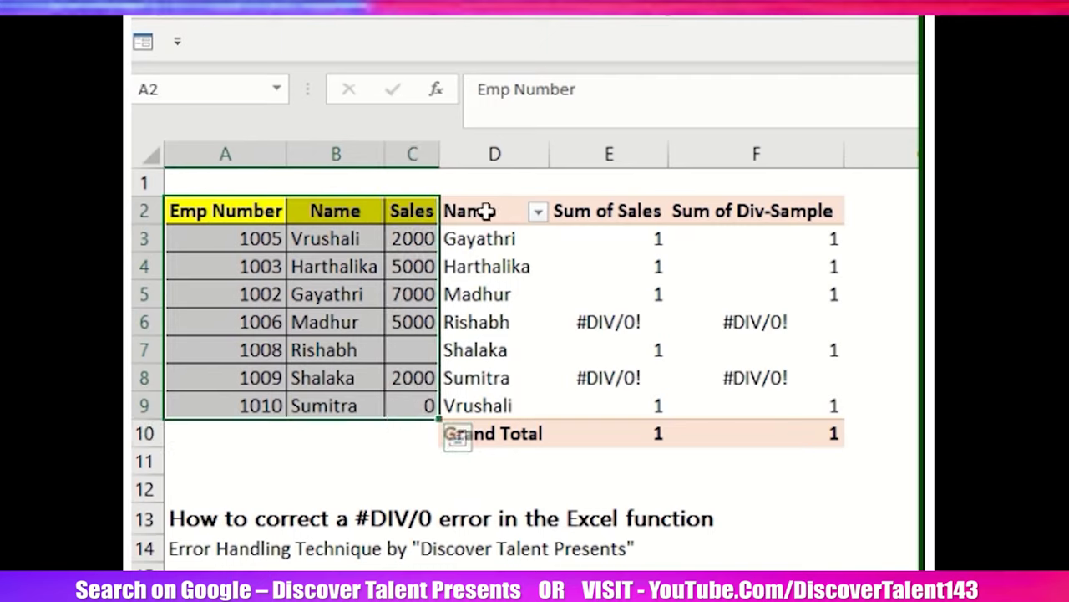
{"action": "left_click_drag", "start_coordinate": [484, 211], "coordinate": [757, 433]}
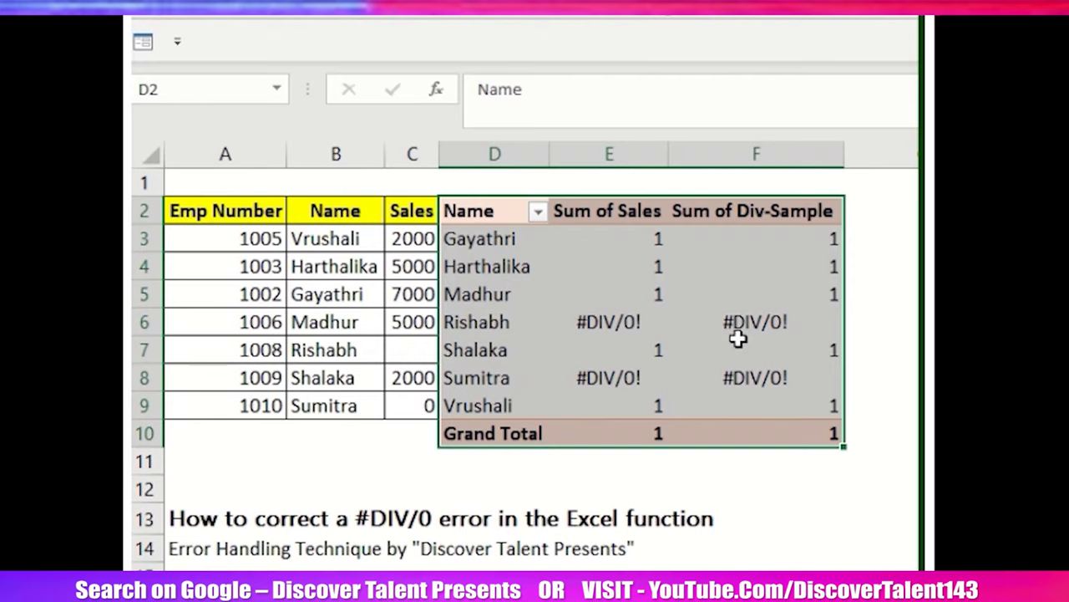
{"action": "left_click", "coordinate": [712, 303]}
{"action": "left_click", "coordinate": [622, 332]}
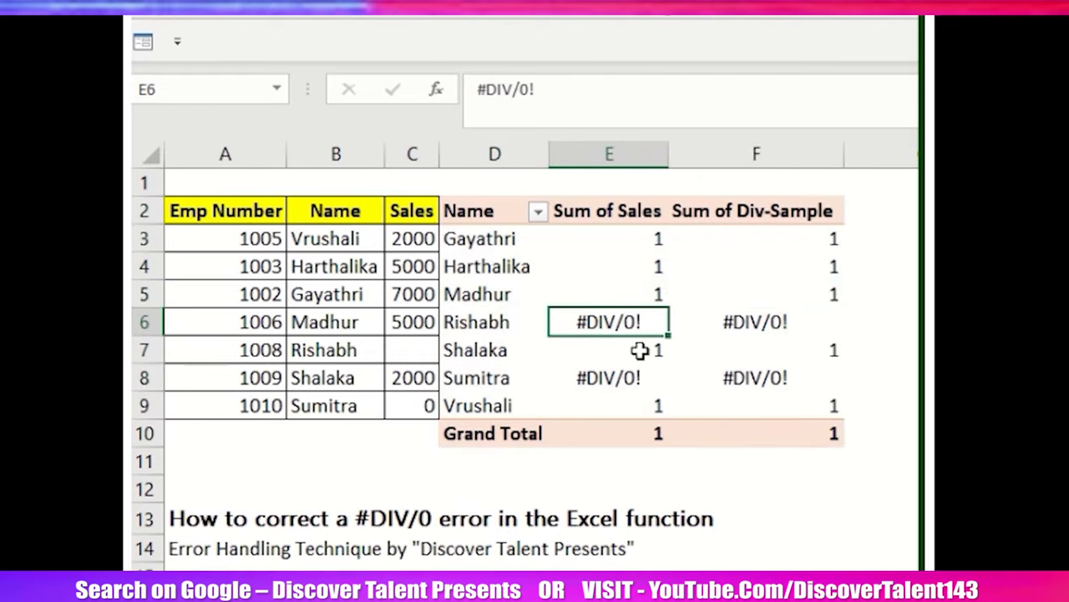
Step: Show Sum of Sales and Sum of Div-Sample as plain values in the pivot table
{"action": "right_click", "coordinate": [605, 321]}
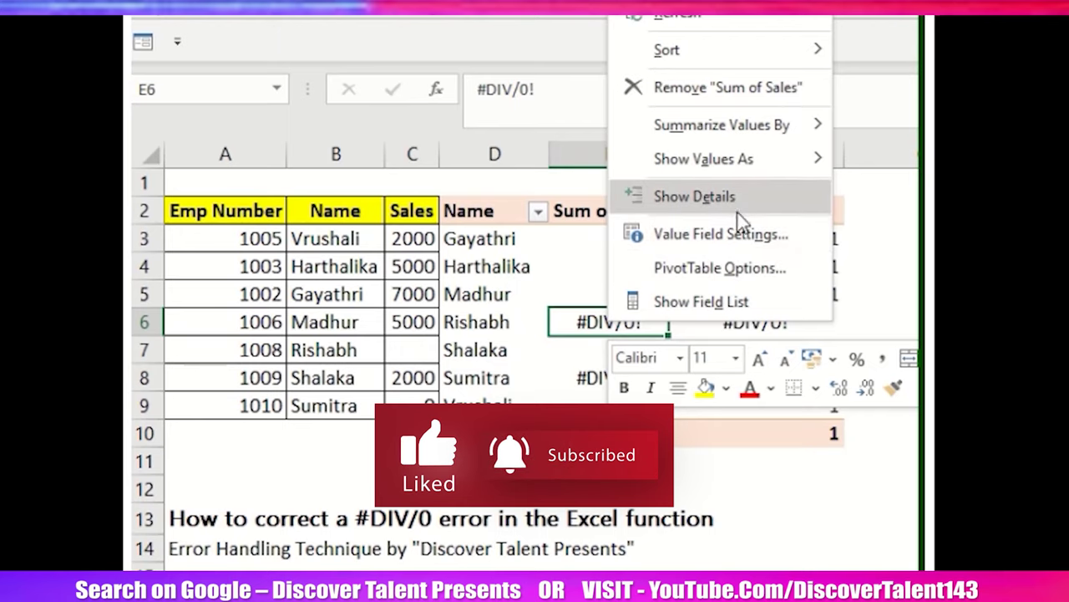
{"action": "mouse_move", "coordinate": [745, 172]}
{"action": "left_click", "coordinate": [897, 172]}
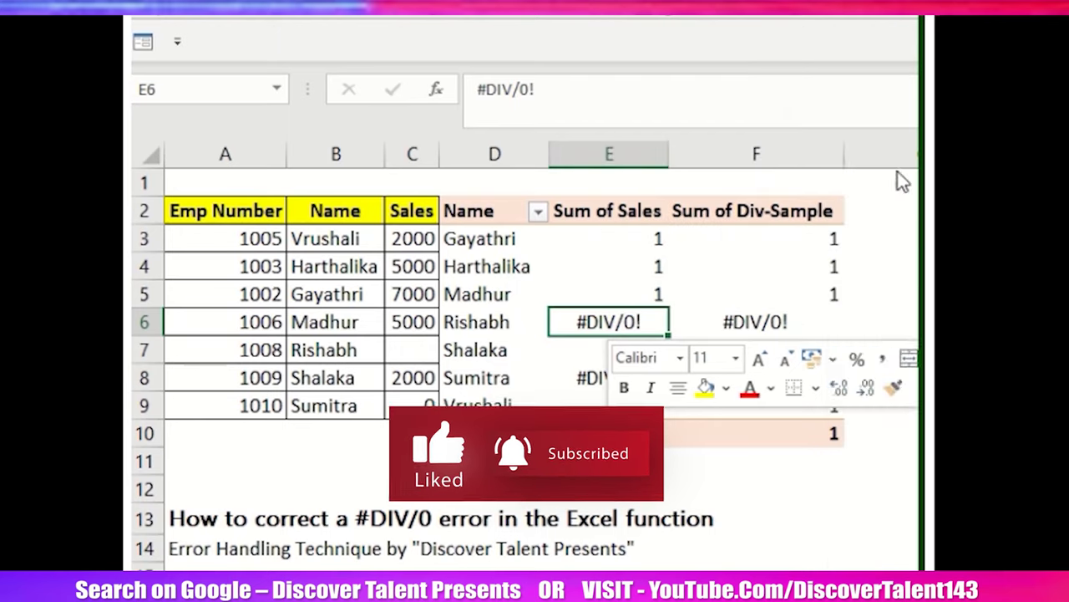
{"action": "right_click", "coordinate": [715, 256]}
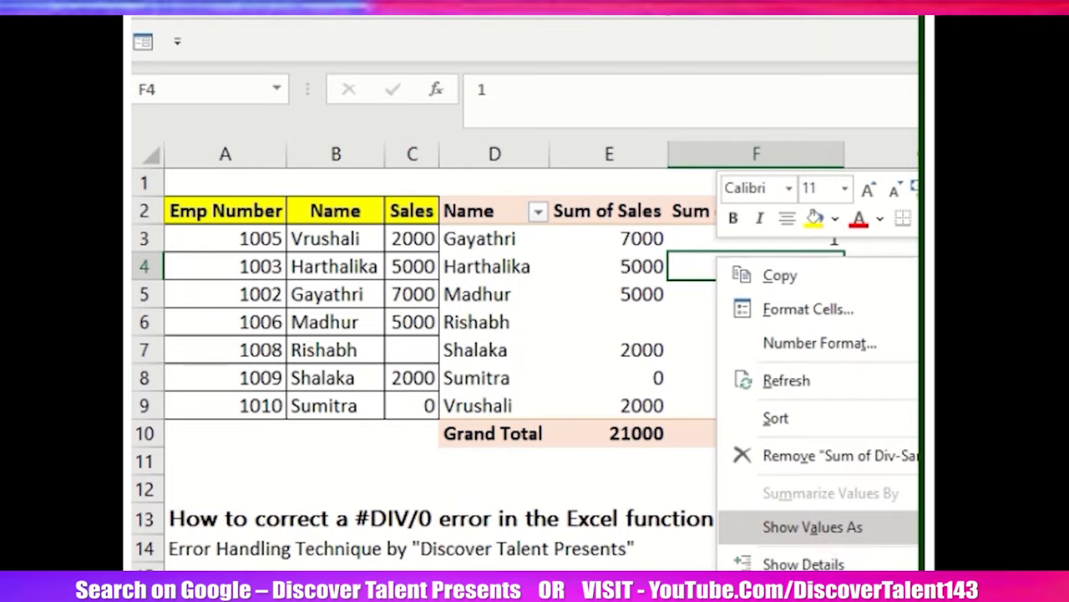
{"action": "left_click", "coordinate": [724, 325]}
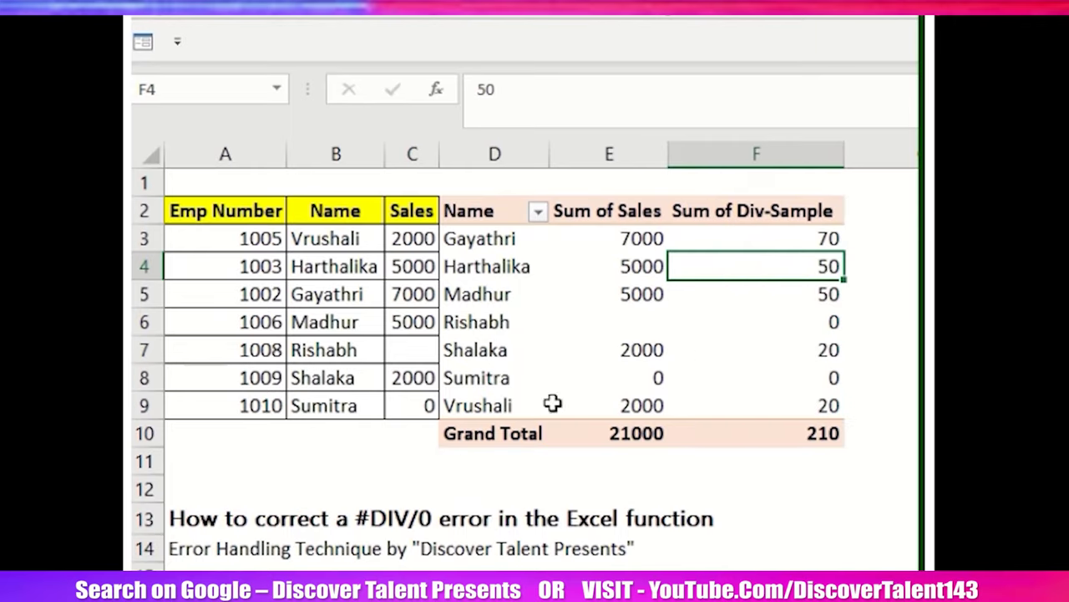
Step: Enter 1 in the blank Sales cell C7 and in the zero cell C9
{"action": "left_click", "coordinate": [411, 346]}
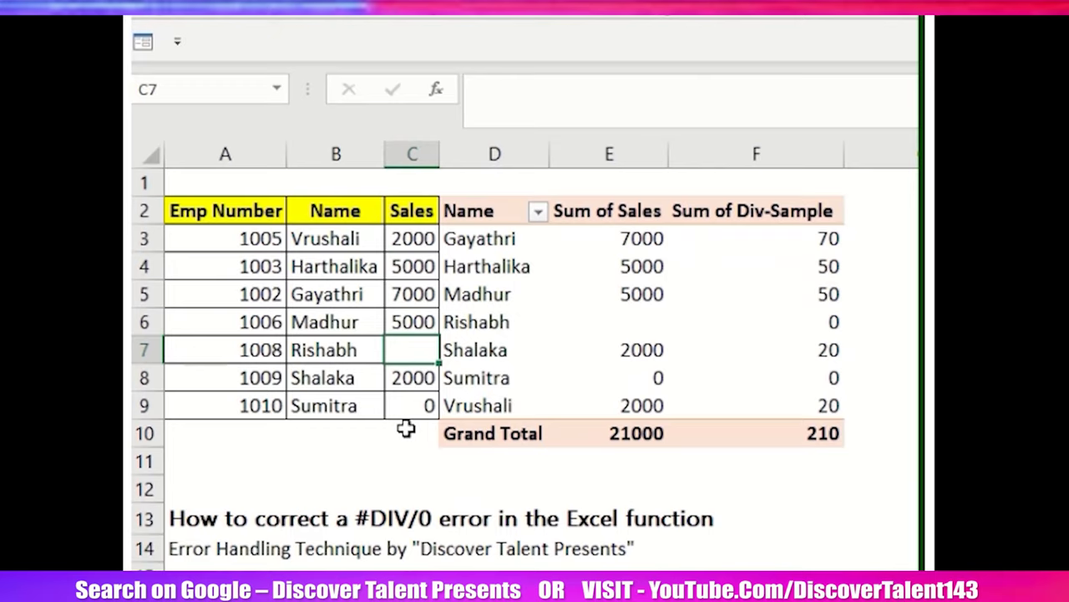
{"action": "type", "text": "1"}
{"action": "key", "text": "ctrl+Return"}
{"action": "key", "text": "Down"}
{"action": "key", "text": "Down"}
{"action": "type", "text": "1"}
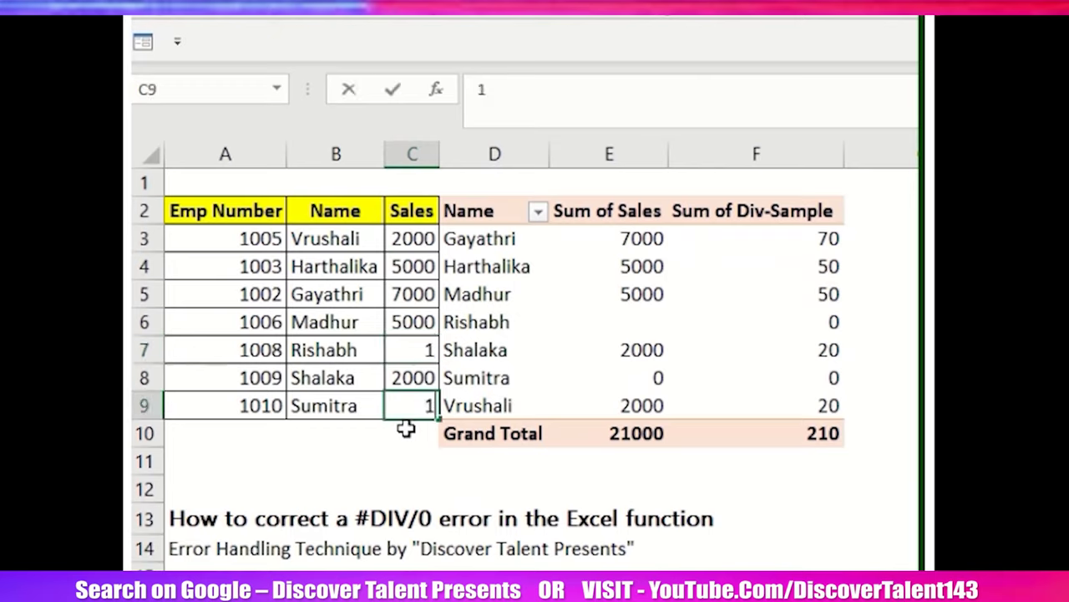
{"action": "key", "text": "Return"}
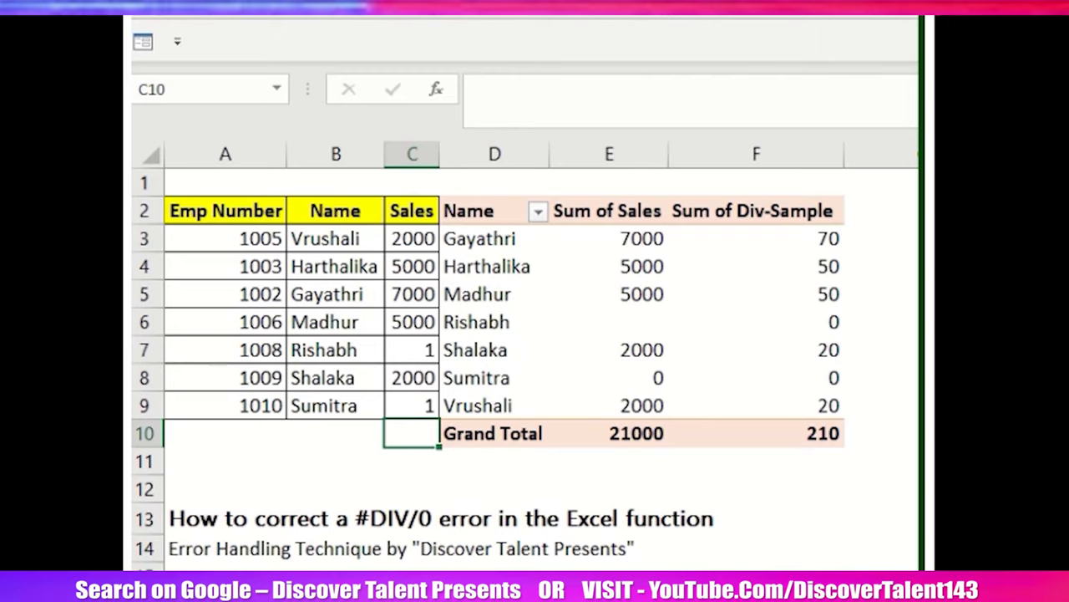
Step: Refresh the pivot, then delete the extra I so E6's COUNTIF returns 1
{"action": "key", "text": "alt+F5"}
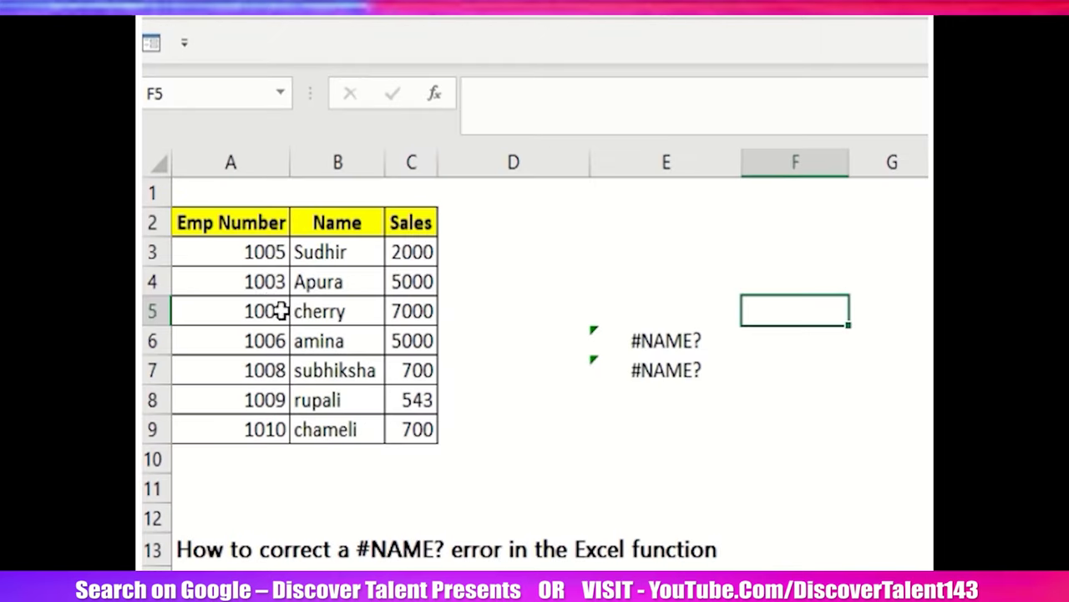
{"action": "left_click_drag", "start_coordinate": [219, 224], "coordinate": [406, 430]}
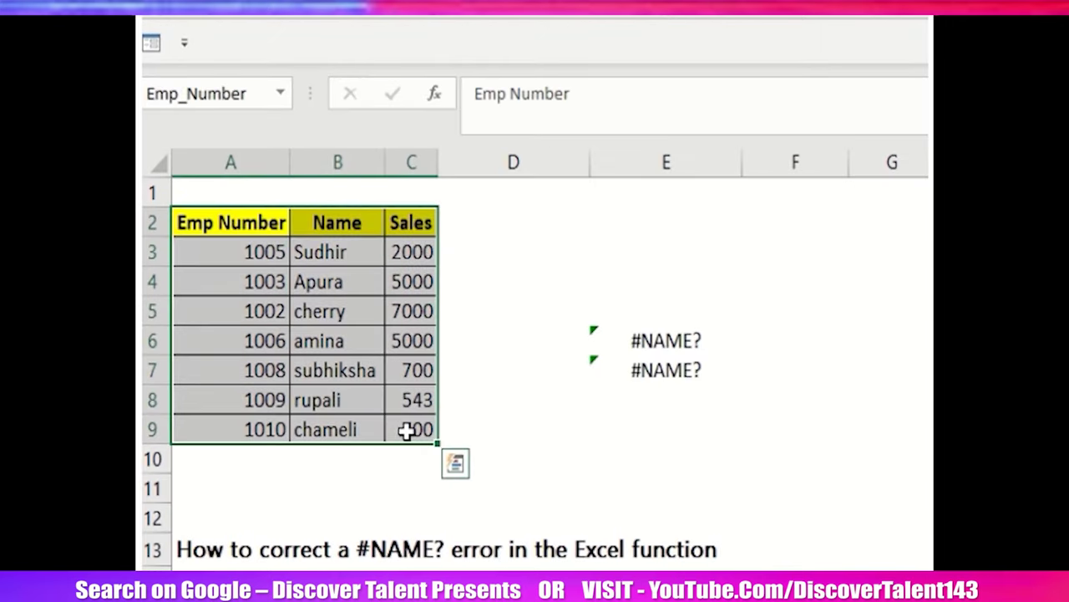
{"action": "left_click", "coordinate": [661, 337]}
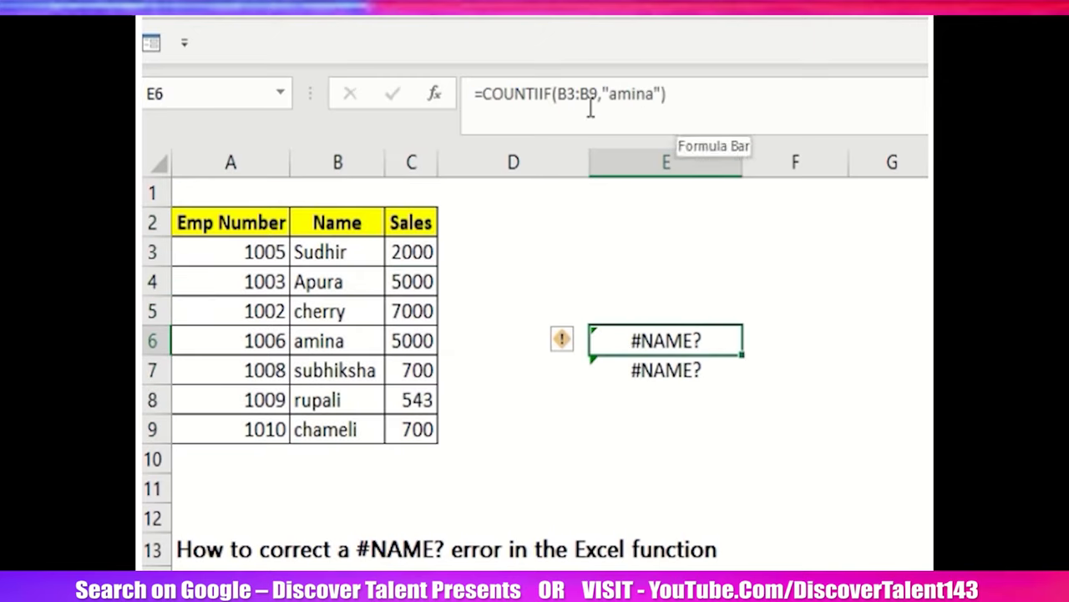
{"action": "left_click", "coordinate": [545, 94]}
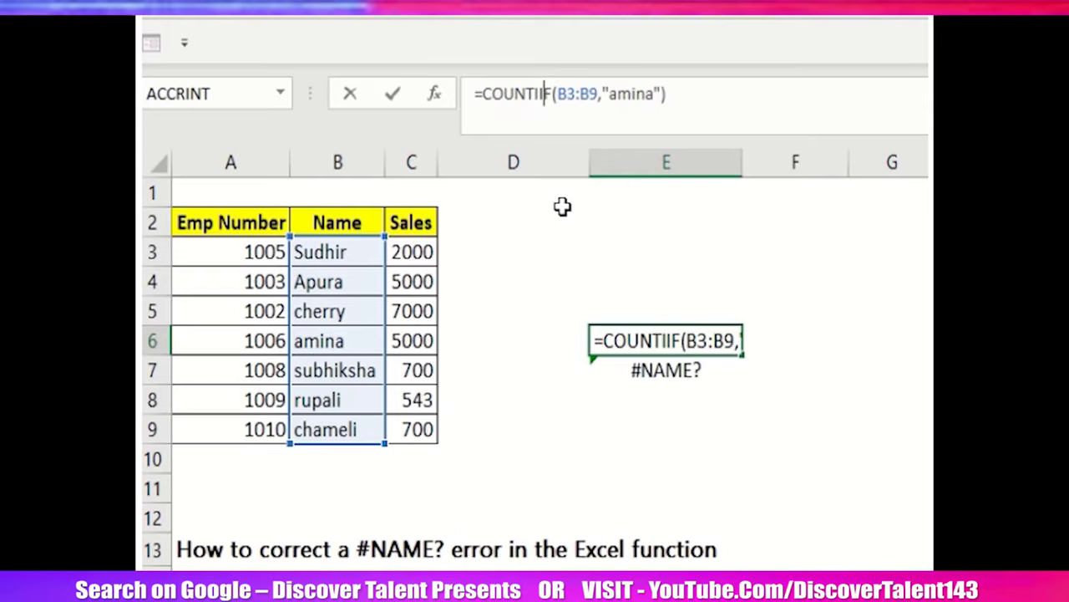
{"action": "key", "text": "BackSpace"}
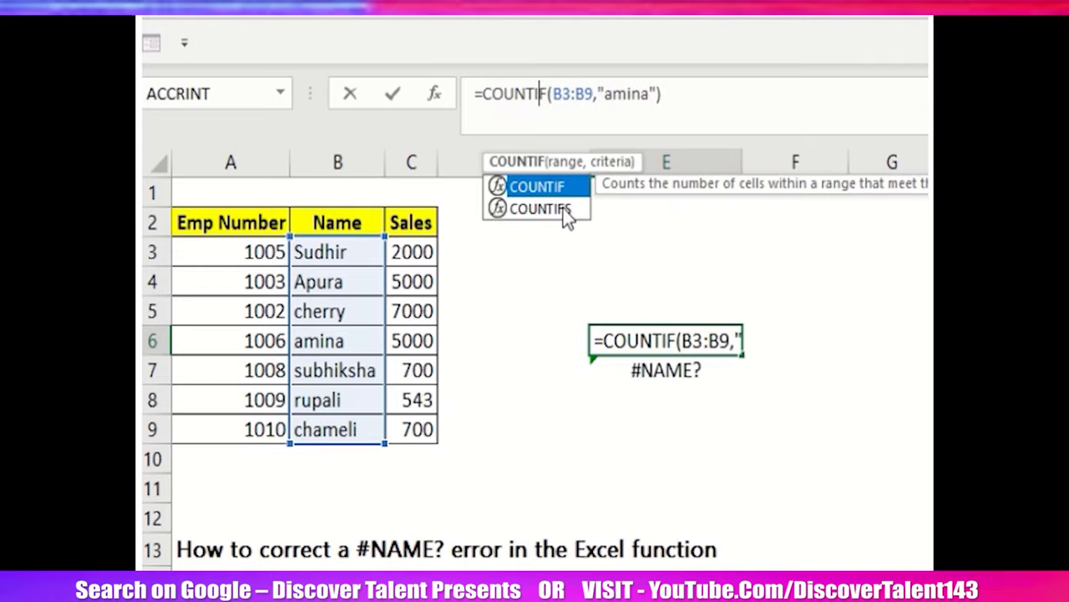
{"action": "key", "text": "Return"}
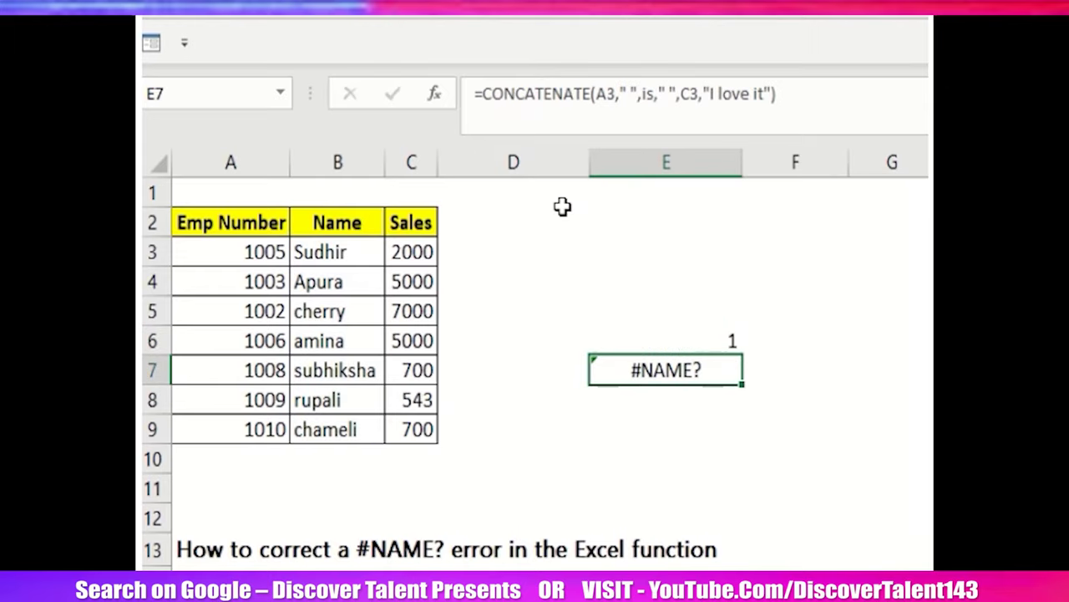
{"action": "left_click", "coordinate": [690, 336]}
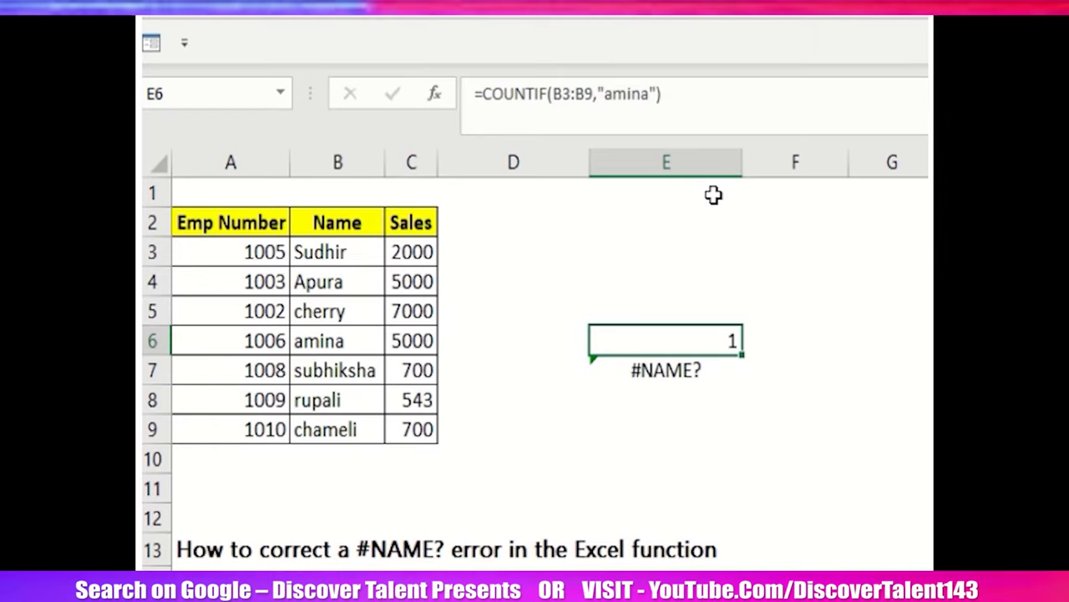
Step: Inspect E7's CONCATENATE error and mark the unquoted word is in its formula
{"action": "left_click", "coordinate": [698, 369]}
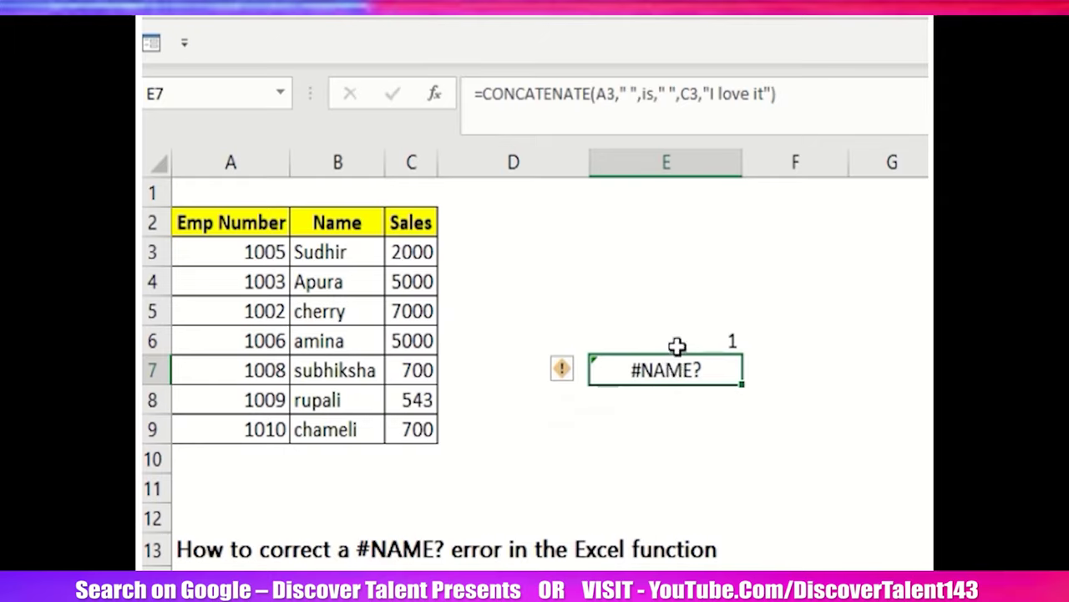
{"action": "left_click", "coordinate": [677, 342]}
{"action": "left_click", "coordinate": [677, 378]}
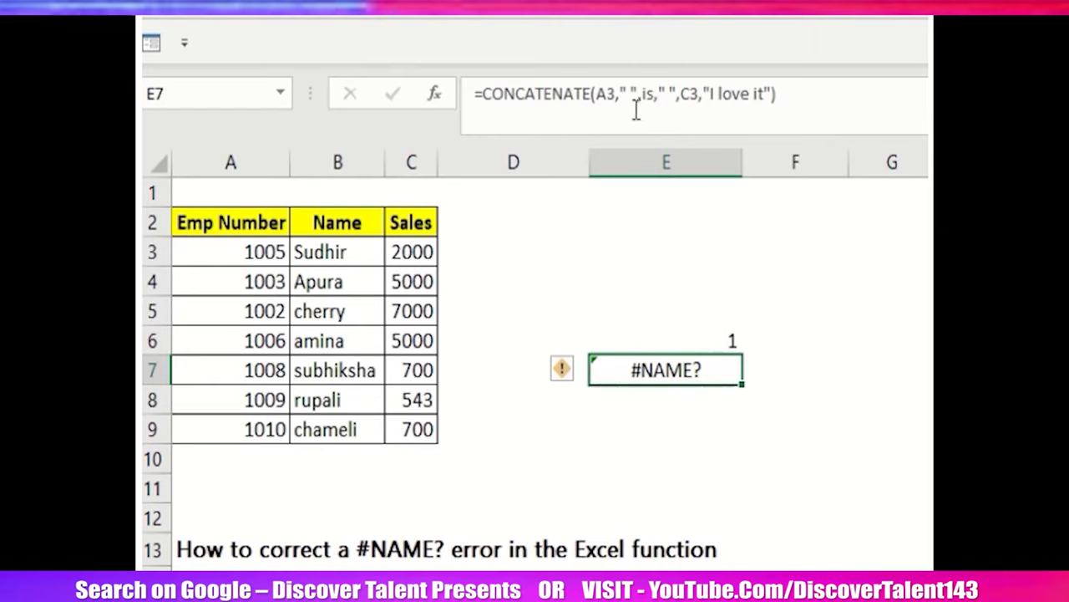
{"action": "left_click", "coordinate": [660, 94]}
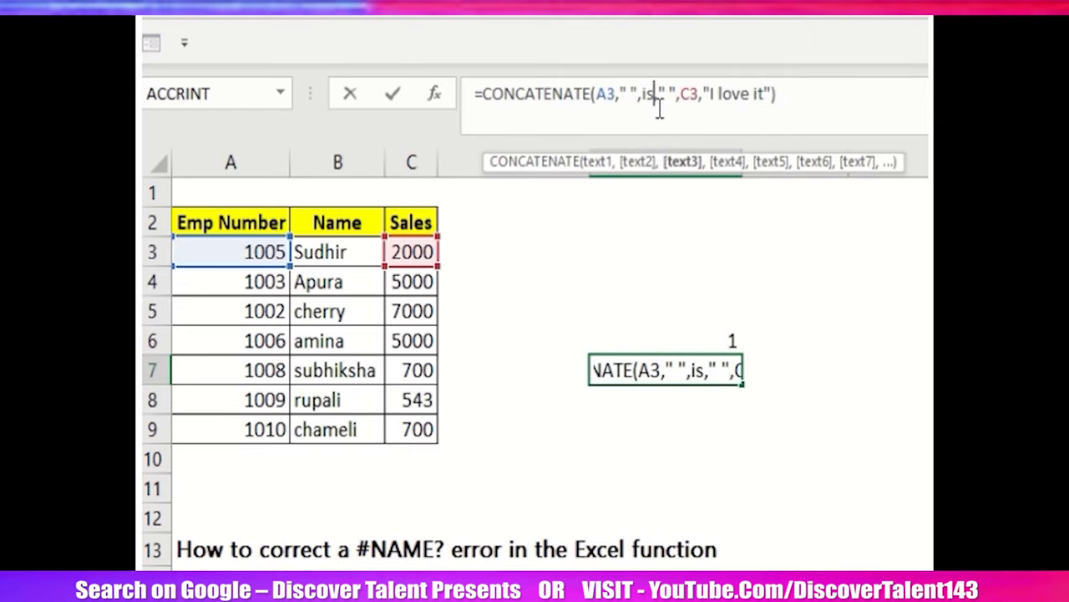
{"action": "left_click_drag", "start_coordinate": [641, 95], "coordinate": [656, 94]}
{"action": "left_click", "coordinate": [685, 249]}
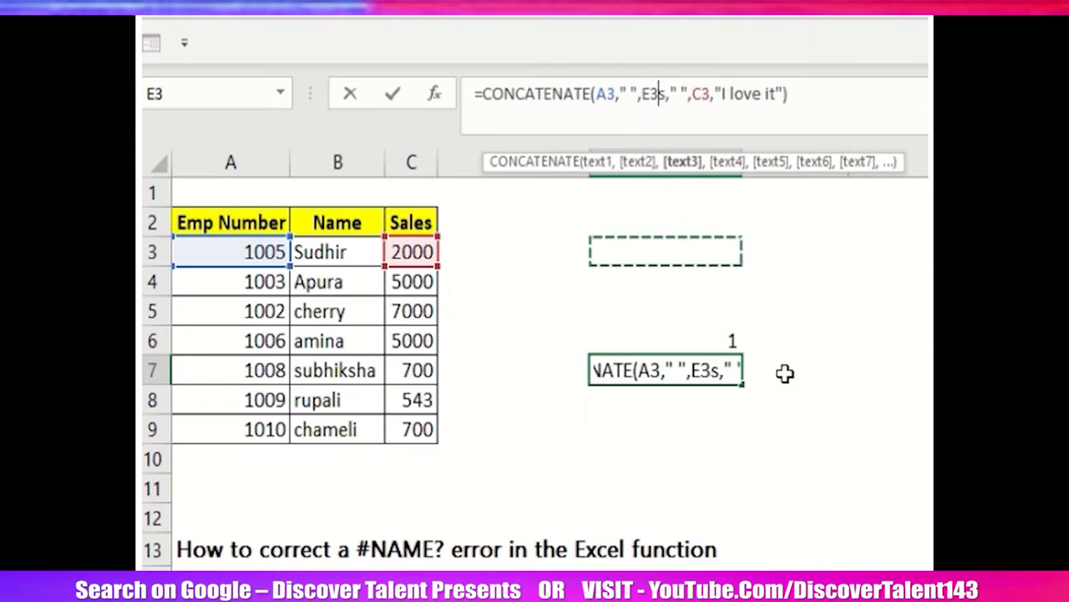
{"action": "key", "text": "Escape"}
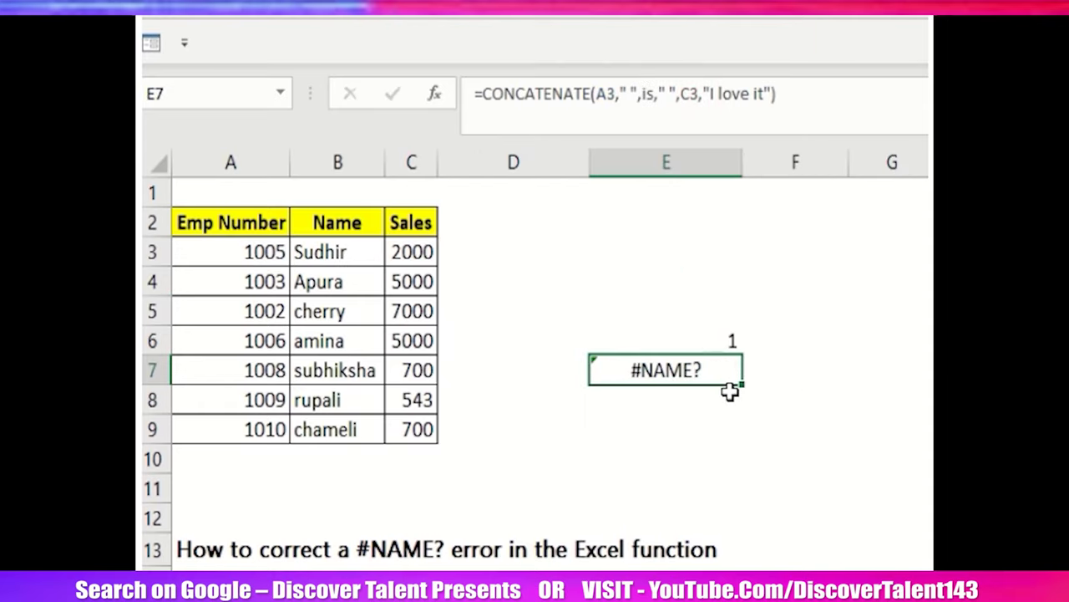
Step: Delete the unquoted is and fix the commas so E7 shows 1005 2000I love it
{"action": "double_click", "coordinate": [646, 92]}
{"action": "key", "text": "Delete"}
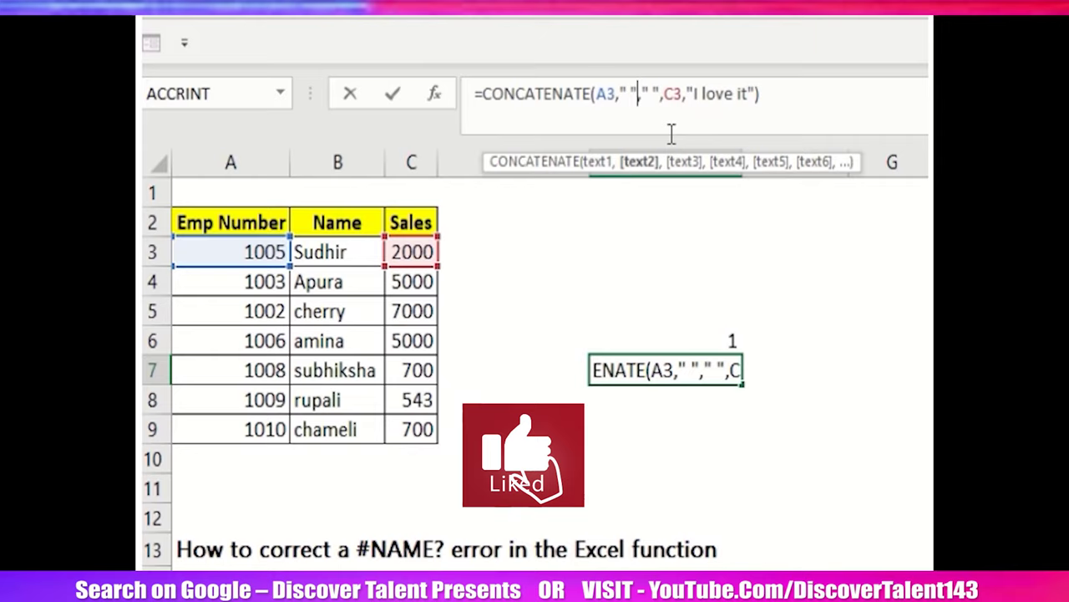
{"action": "key", "text": "Delete"}
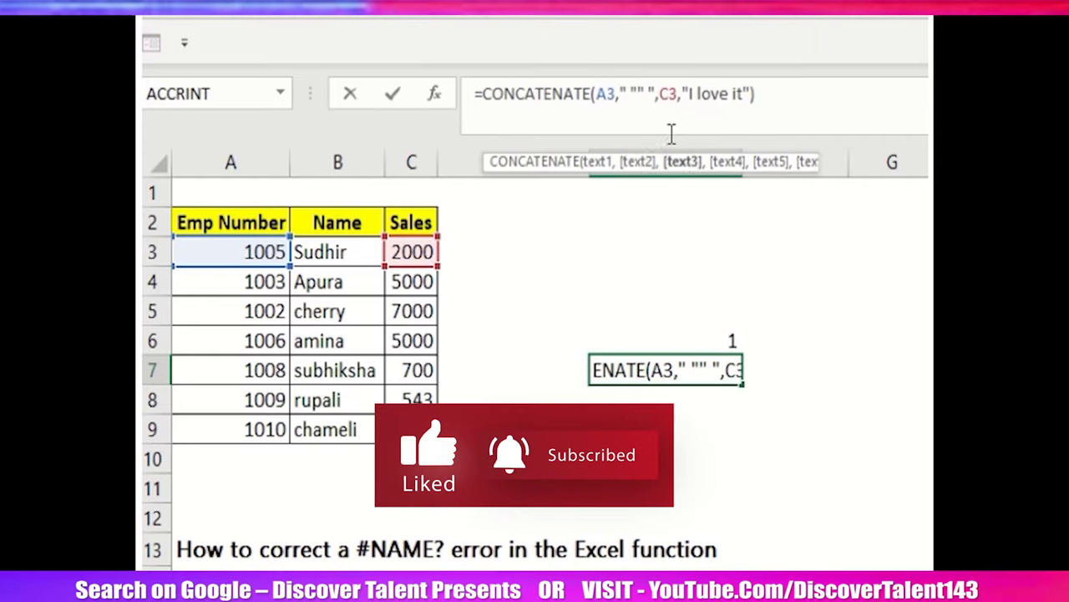
{"action": "type", "text": ","}
{"action": "key", "text": "Return"}
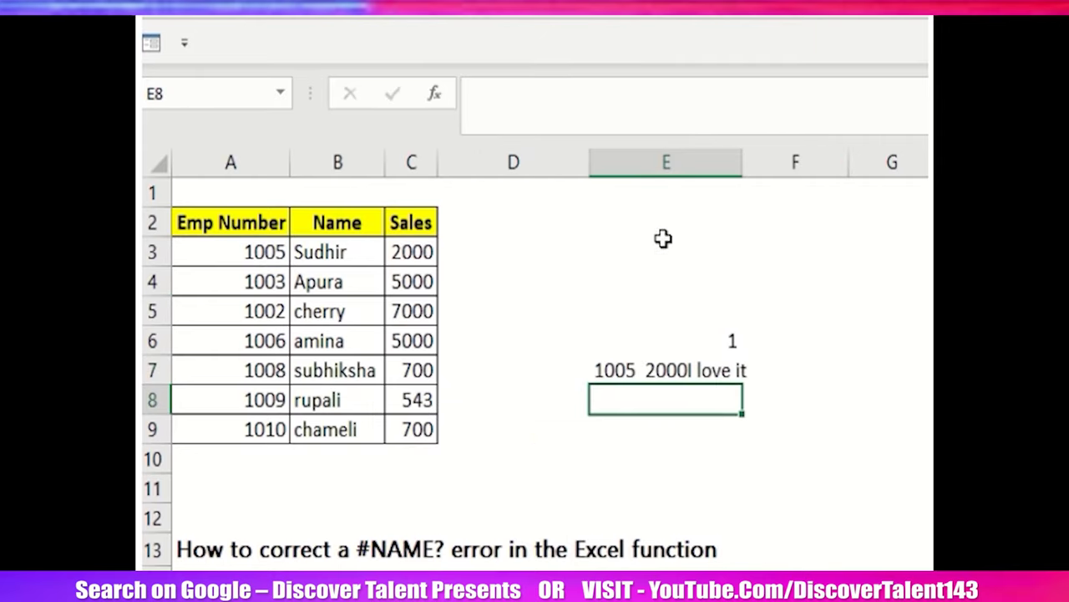
{"action": "left_click", "coordinate": [726, 369]}
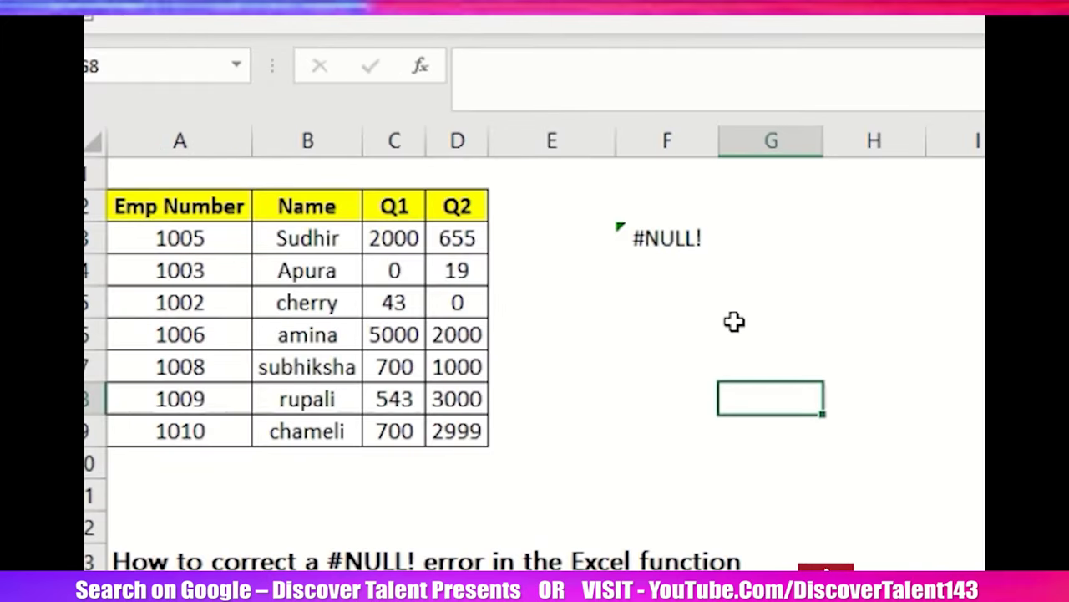
Step: Inspect the #NULL! example's quarterly table A2:D9 and the SUM formula in F3
{"action": "left_click", "coordinate": [648, 247]}
{"action": "left_click", "coordinate": [569, 488]}
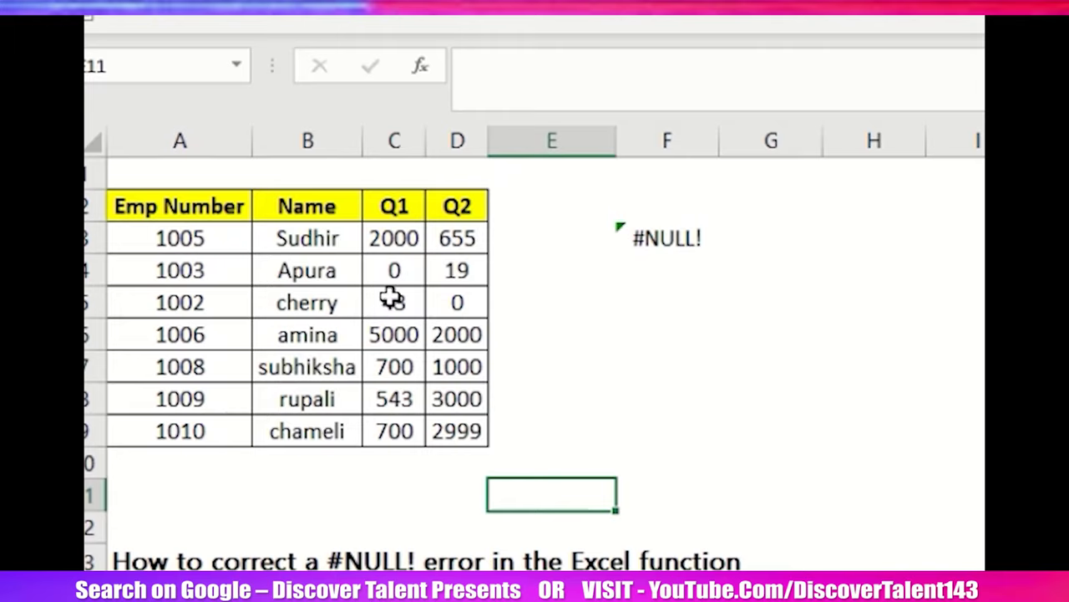
{"action": "left_click_drag", "start_coordinate": [167, 210], "coordinate": [451, 431]}
{"action": "left_click", "coordinate": [677, 234]}
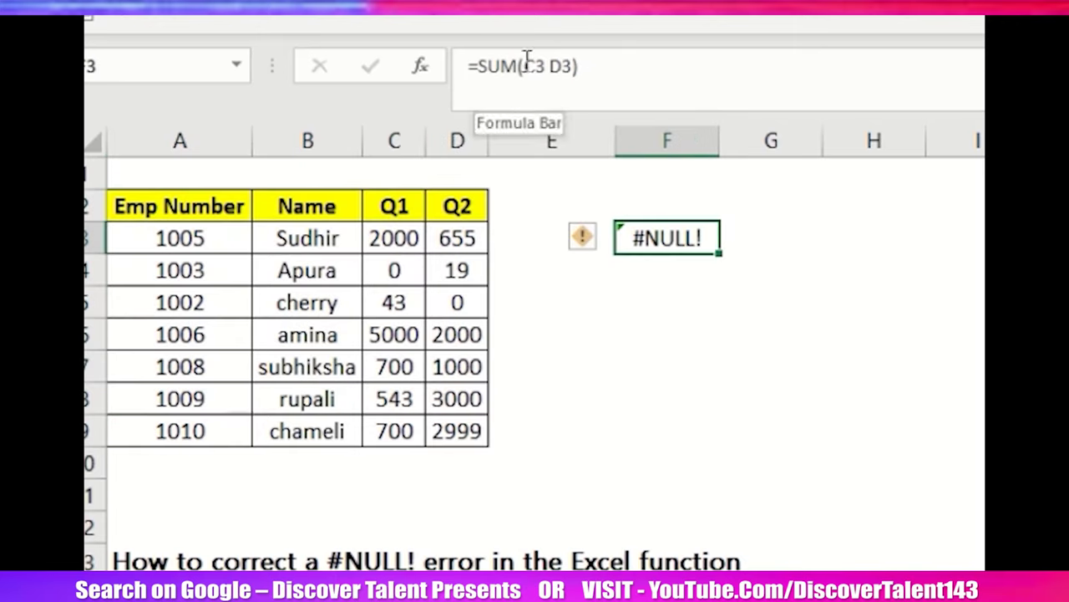
Step: Enter =SUM(C3:C9) in F5 to total the Q1 column as 8986
{"action": "left_click", "coordinate": [650, 310]}
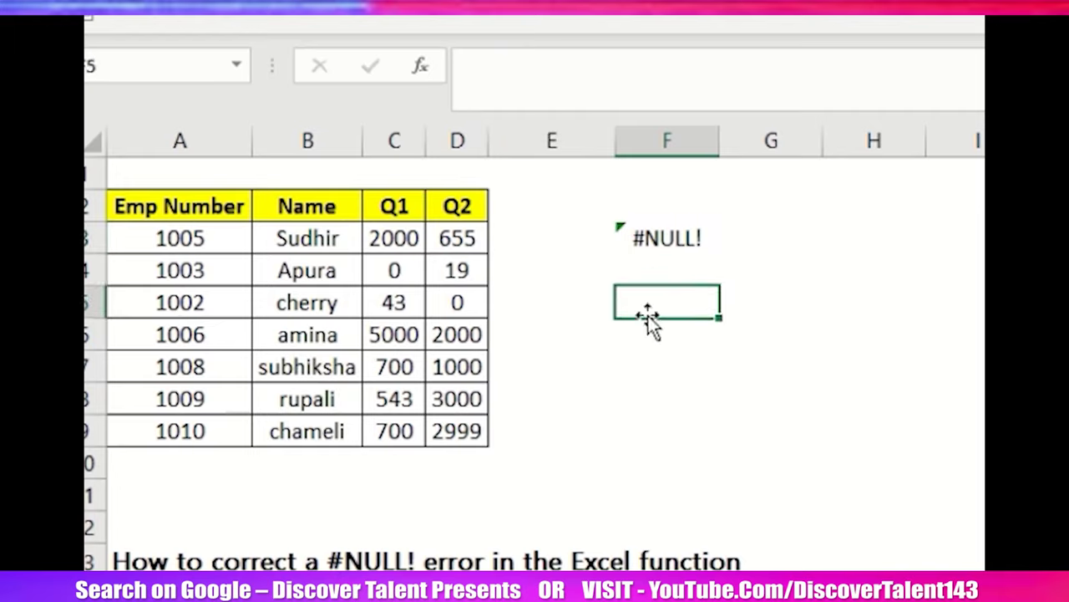
{"action": "type", "text": "=sum("}
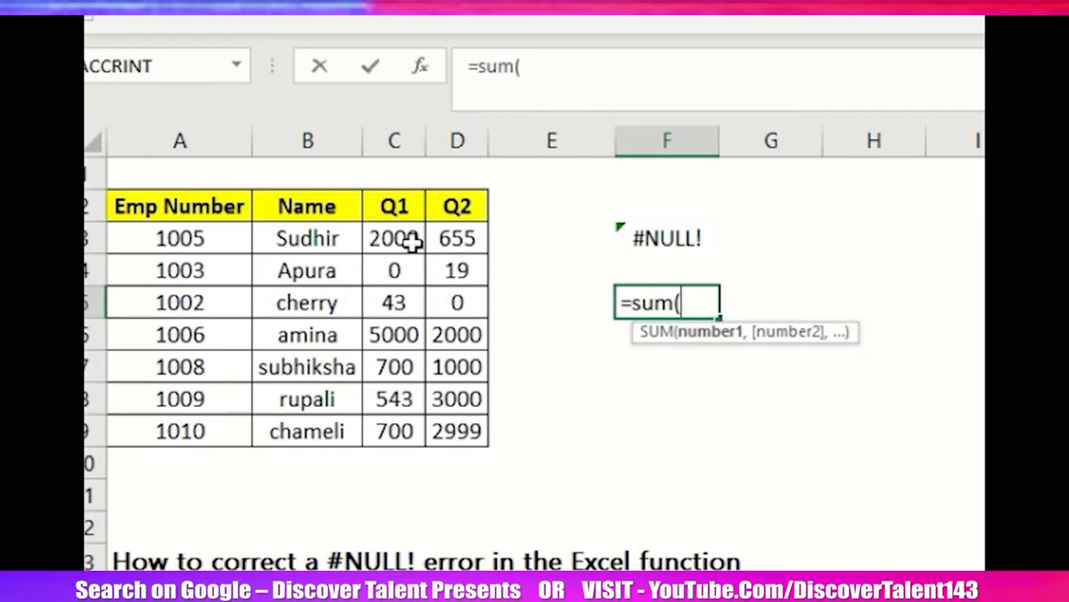
{"action": "left_click_drag", "start_coordinate": [410, 241], "coordinate": [393, 439]}
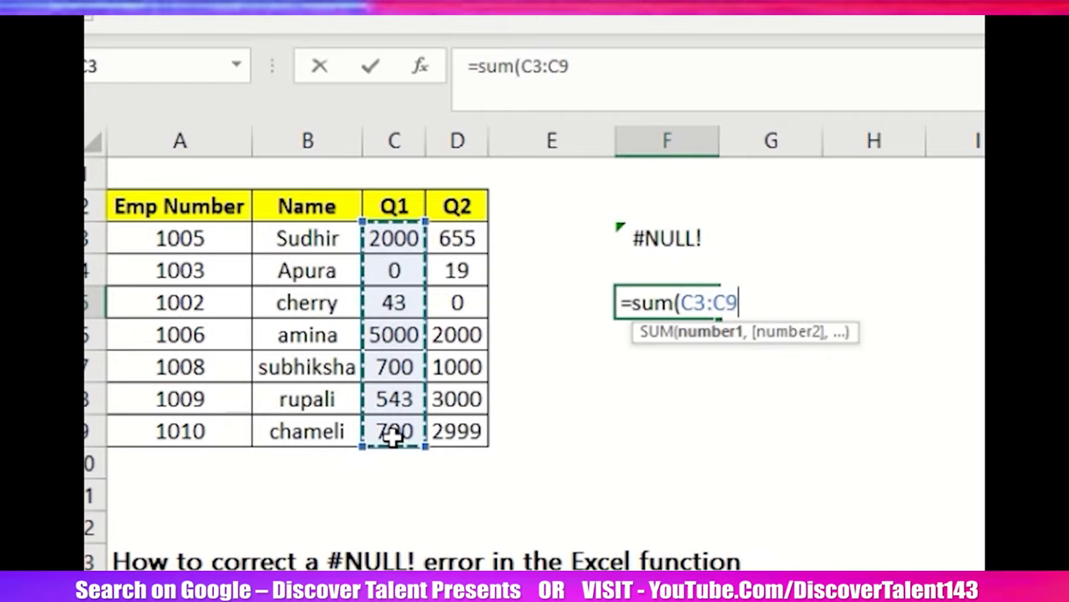
{"action": "type", "text": ")"}
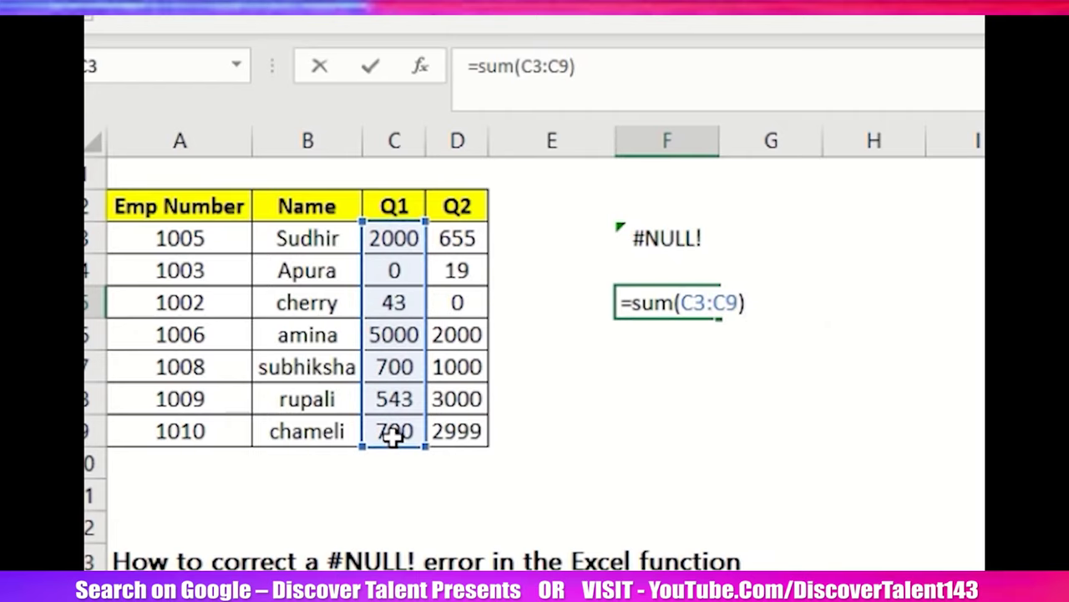
{"action": "key", "text": "Return"}
{"action": "left_click", "coordinate": [660, 305]}
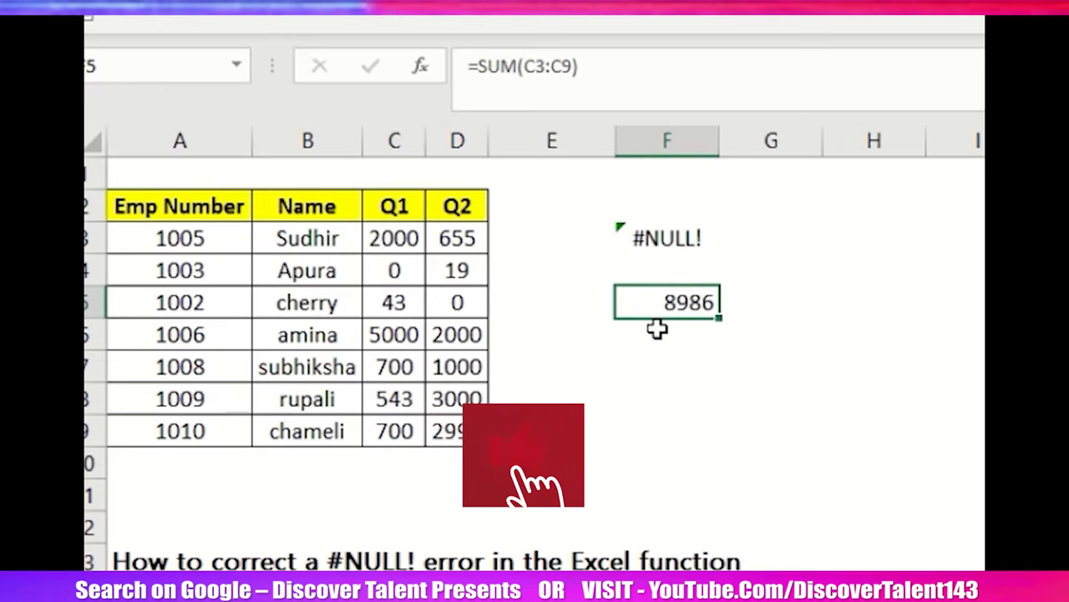
{"action": "left_click", "coordinate": [548, 66]}
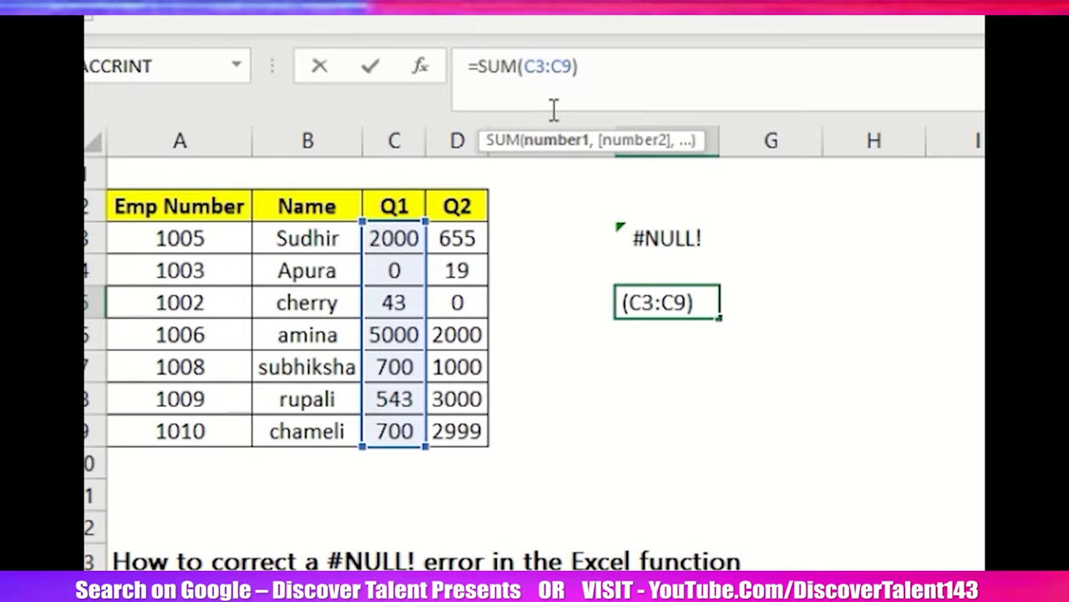
{"action": "key", "text": "Return"}
Step: Open F3's #NULL! formula for comparison, leaving it unchanged
{"action": "left_click", "coordinate": [667, 239]}
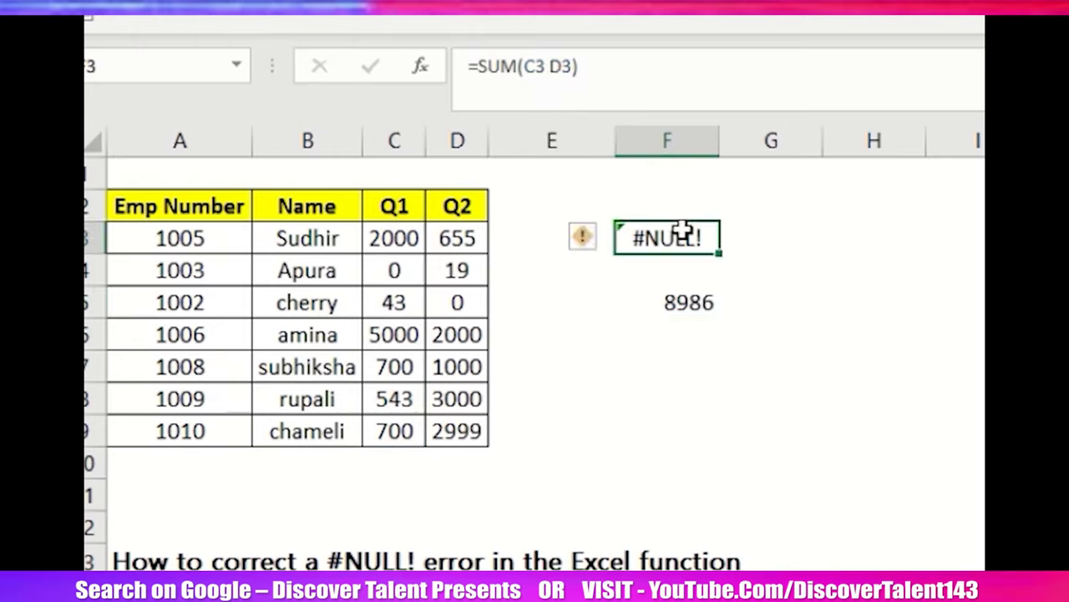
{"action": "left_click", "coordinate": [551, 67]}
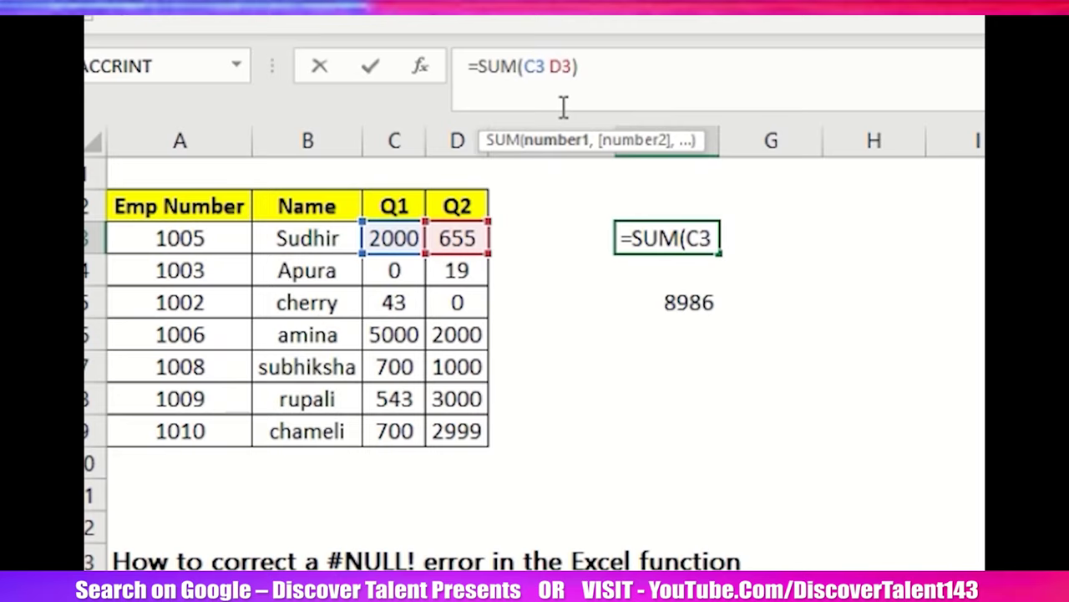
{"action": "key", "text": "Escape"}
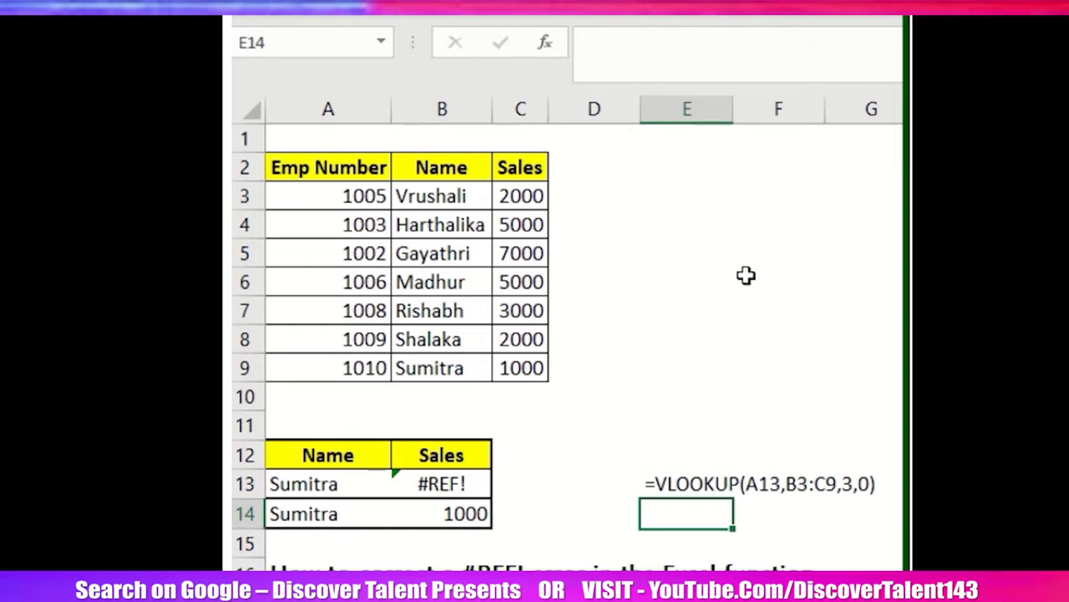
Step: Review the two lookup rows, then fill E13's FORMULATEXT down to show B14's formula in E14
{"action": "left_click", "coordinate": [506, 566]}
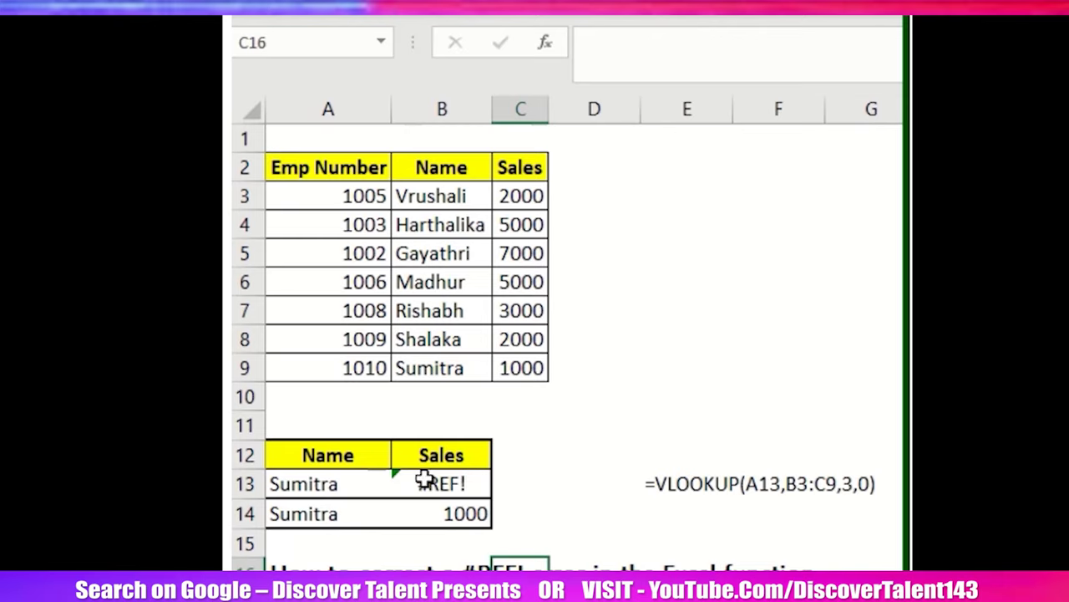
{"action": "left_click_drag", "start_coordinate": [359, 485], "coordinate": [458, 486]}
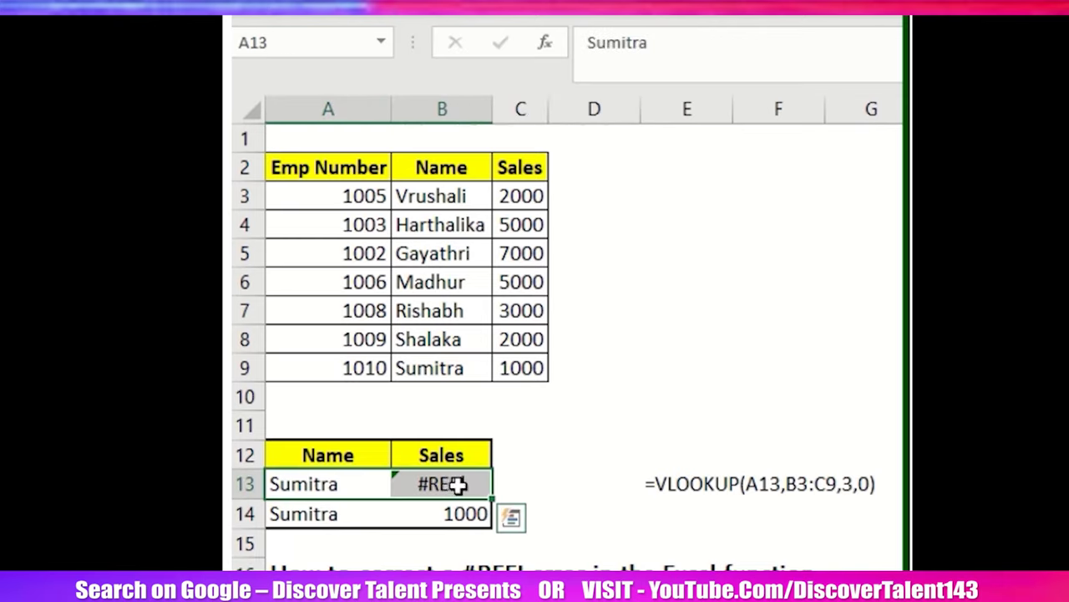
{"action": "left_click", "coordinate": [359, 513]}
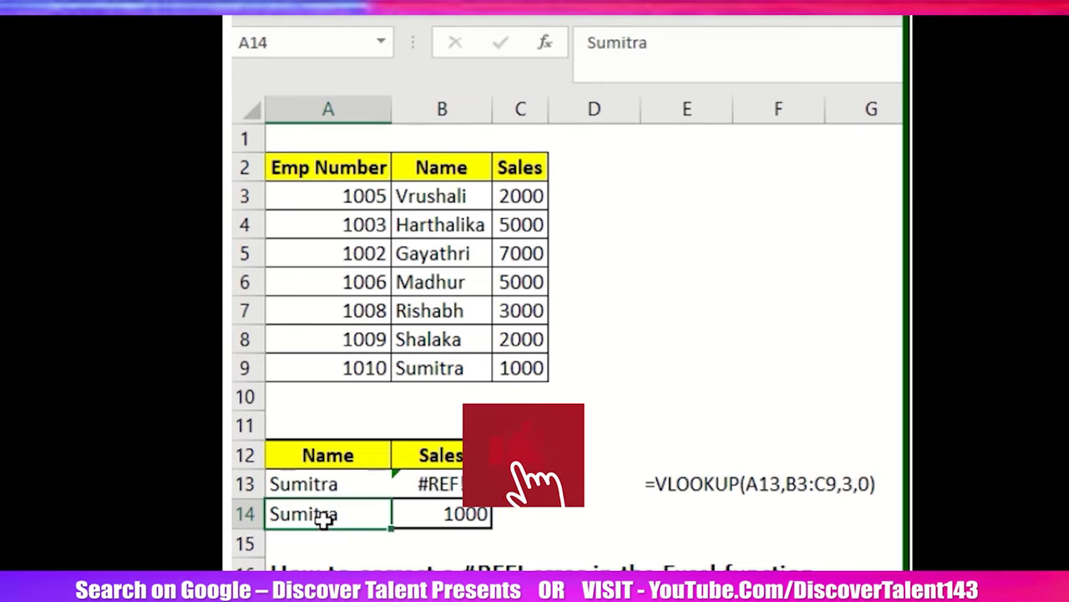
{"action": "left_click", "coordinate": [437, 510]}
{"action": "left_click_drag", "start_coordinate": [368, 503], "coordinate": [351, 489]}
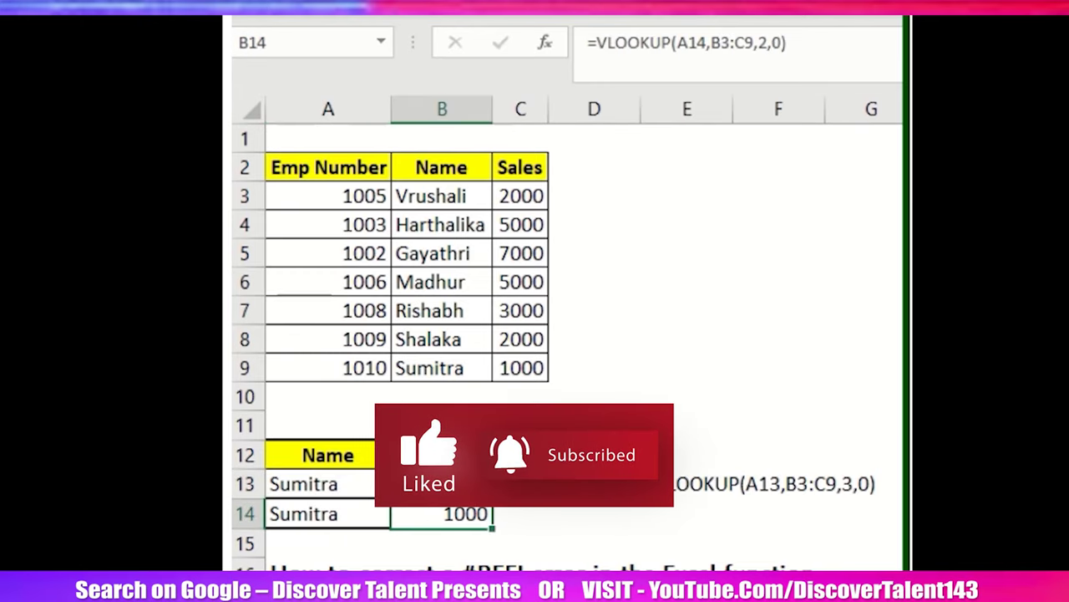
{"action": "left_click", "coordinate": [660, 488]}
{"action": "left_click_drag", "start_coordinate": [659, 507], "coordinate": [660, 508]}
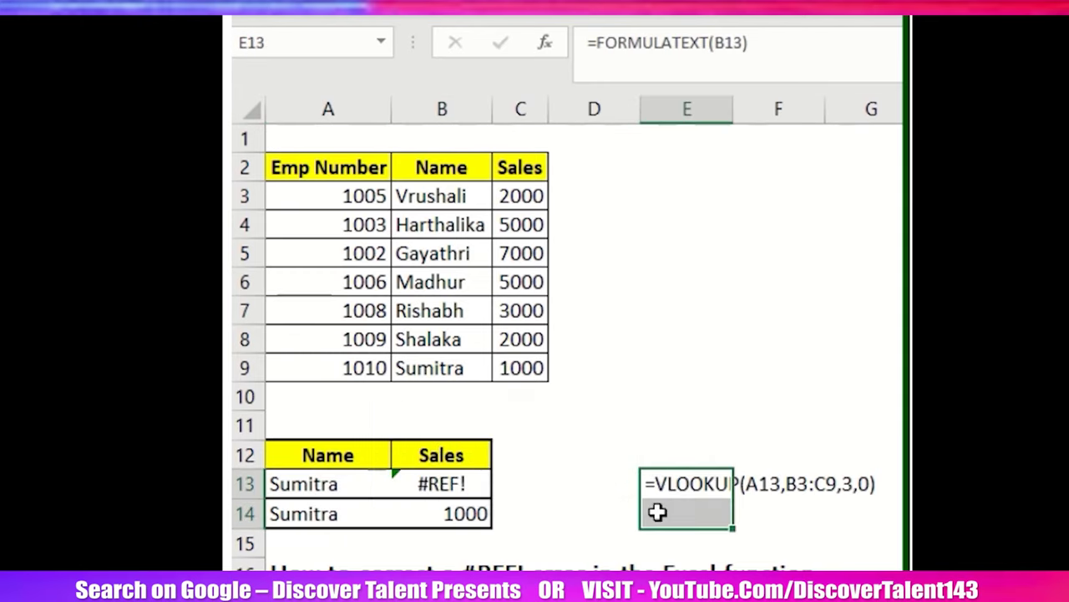
{"action": "left_click", "coordinate": [664, 508]}
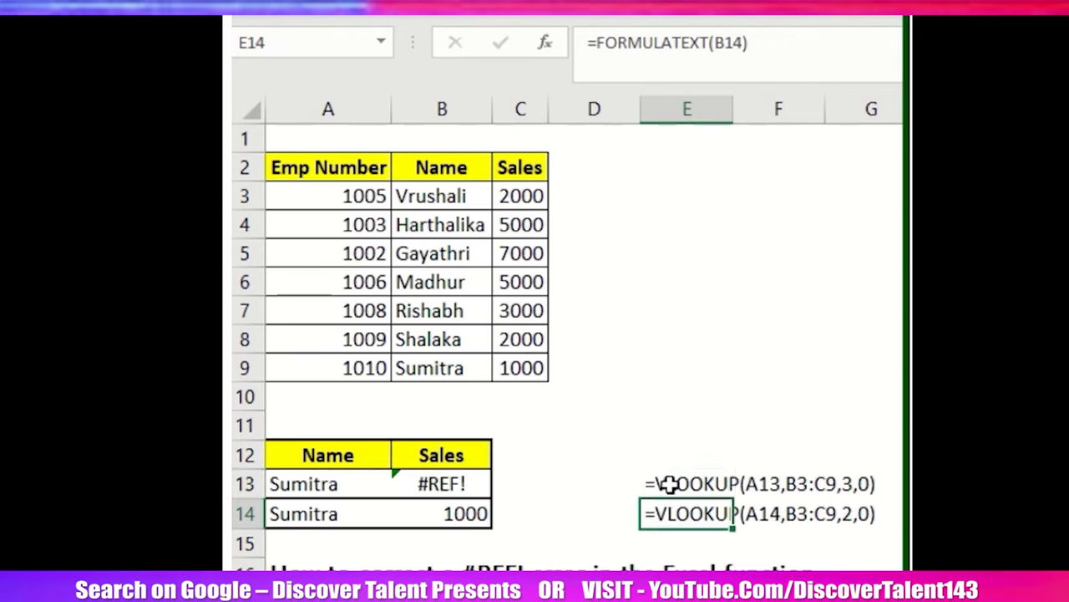
{"action": "left_click", "coordinate": [669, 489]}
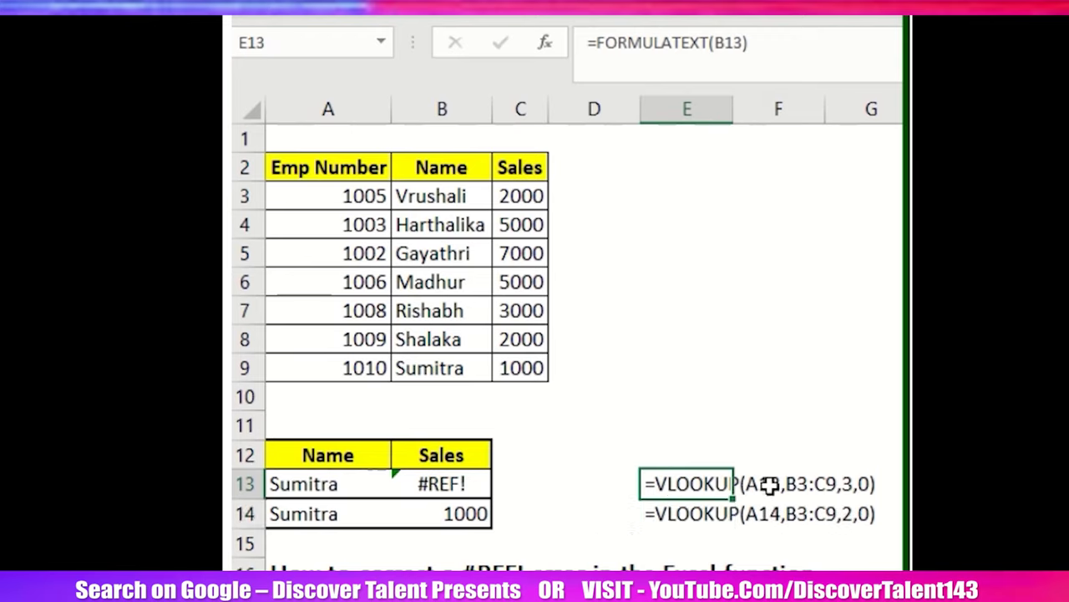
Step: Point out the lookup value A13 and the two-column range B3:C9 behind B13's #REF!
{"action": "left_click", "coordinate": [336, 482]}
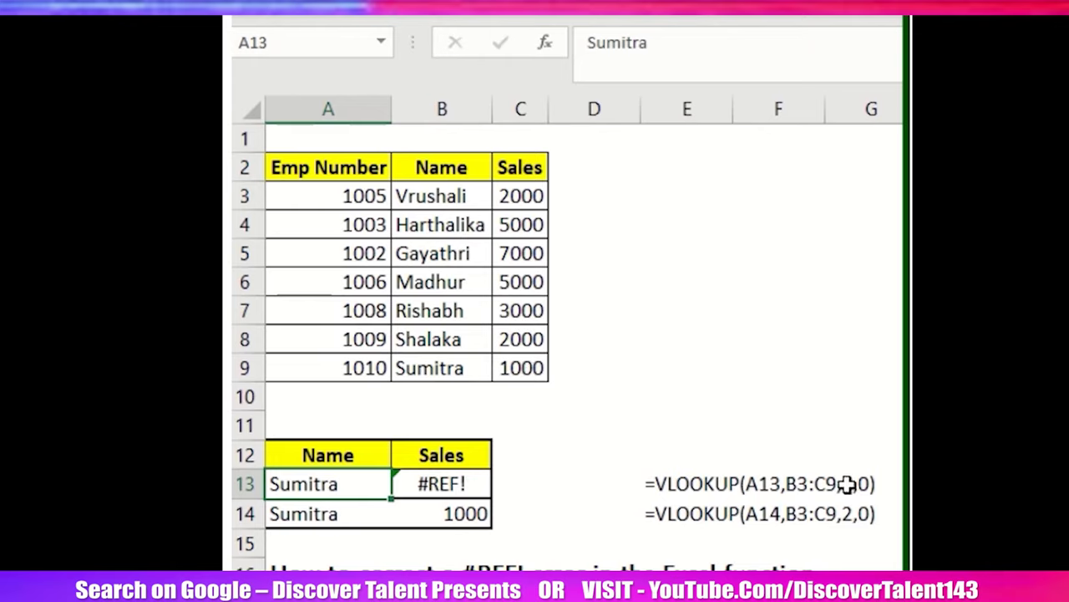
{"action": "left_click_drag", "start_coordinate": [438, 190], "coordinate": [528, 359]}
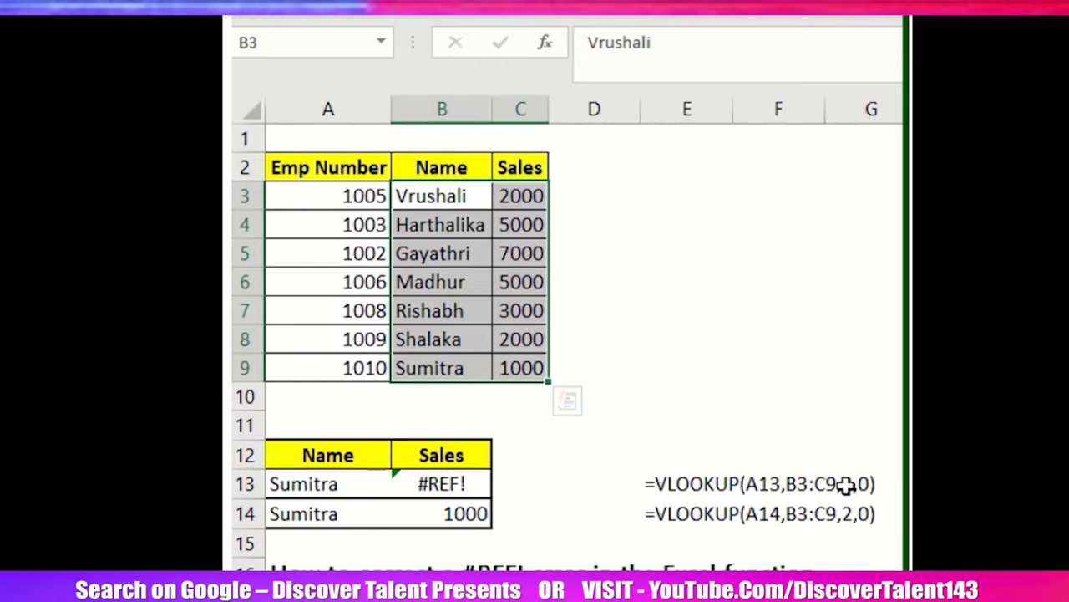
{"action": "left_click", "coordinate": [473, 484]}
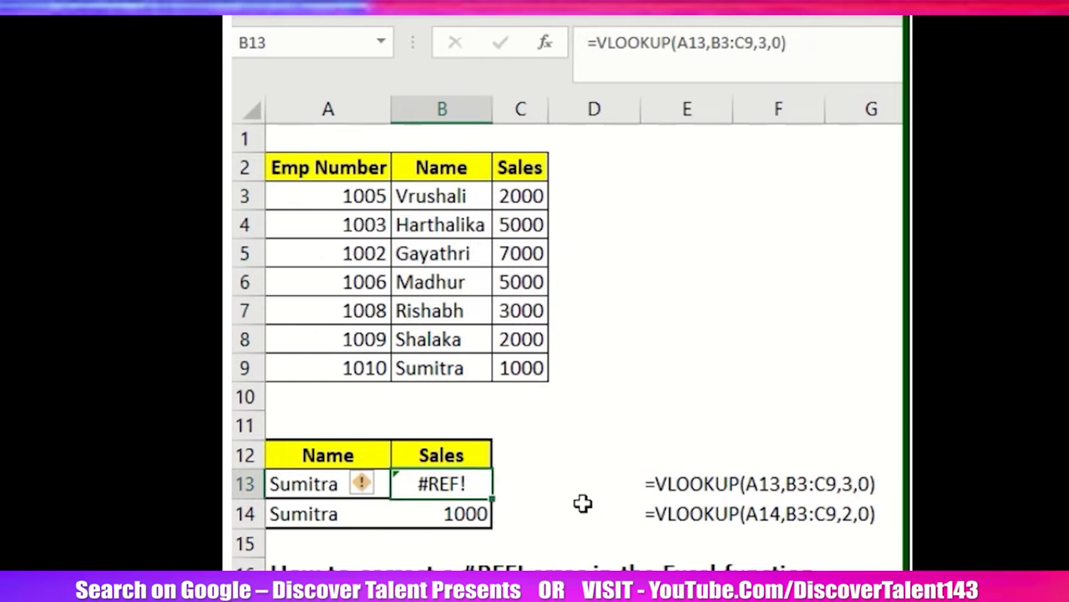
{"action": "left_click", "coordinate": [681, 486]}
{"action": "left_click", "coordinate": [480, 483]}
Step: Change B13's column index from 3 to 2 so the lookup returns 1000
{"action": "left_click", "coordinate": [757, 43]}
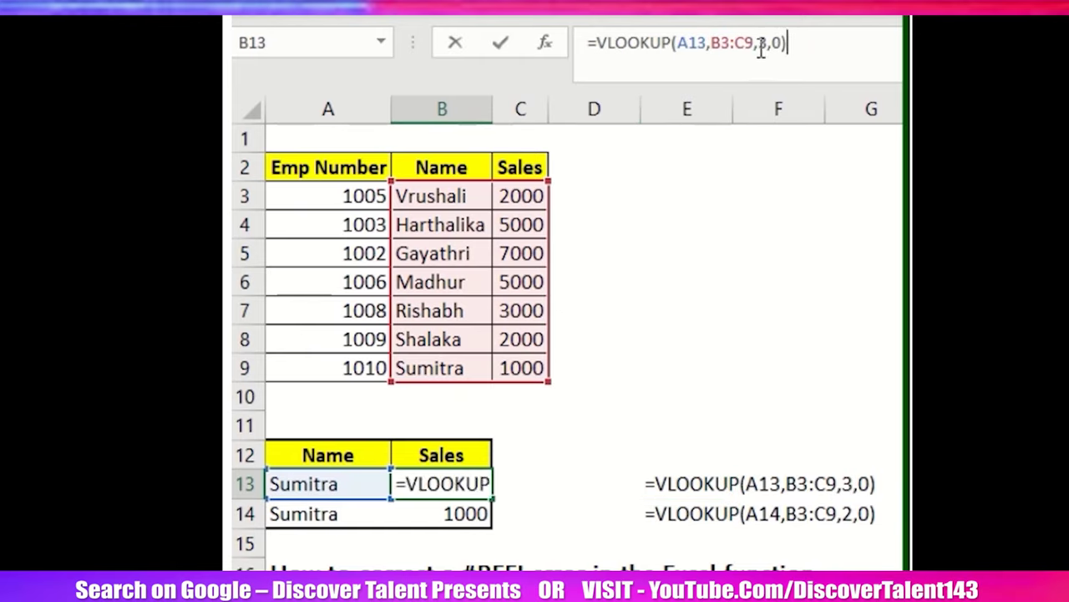
{"action": "key", "text": "Delete"}
{"action": "type", "text": "2"}
{"action": "key", "text": "Return"}
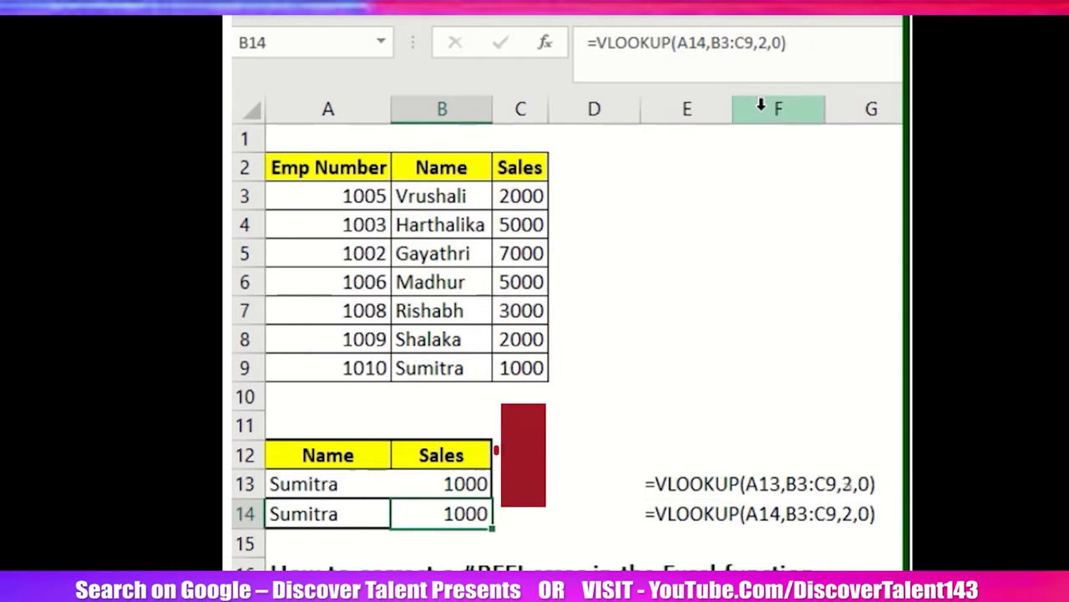
{"action": "left_click", "coordinate": [521, 425]}
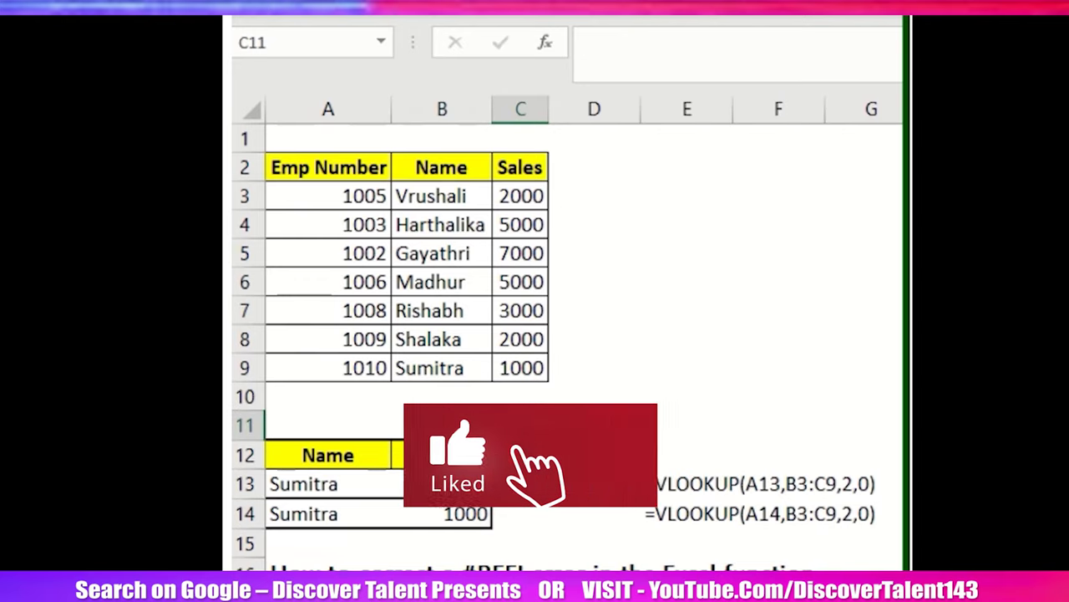
{"action": "left_click", "coordinate": [442, 483]}
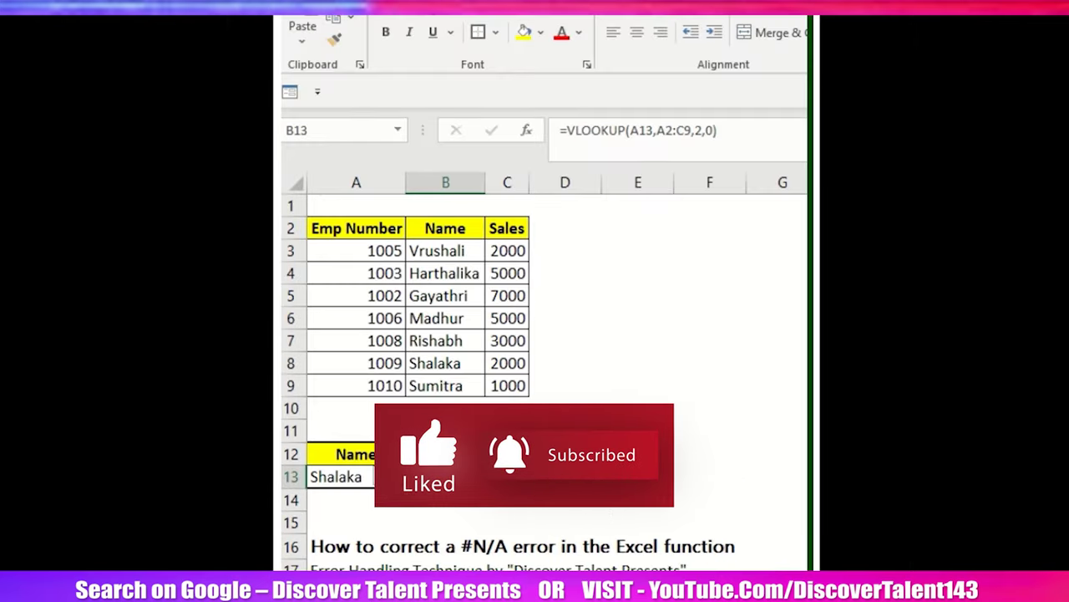
Step: Inspect B13's #N/A lookup and copy the row A13:B13 into row 14
{"action": "left_click", "coordinate": [568, 453]}
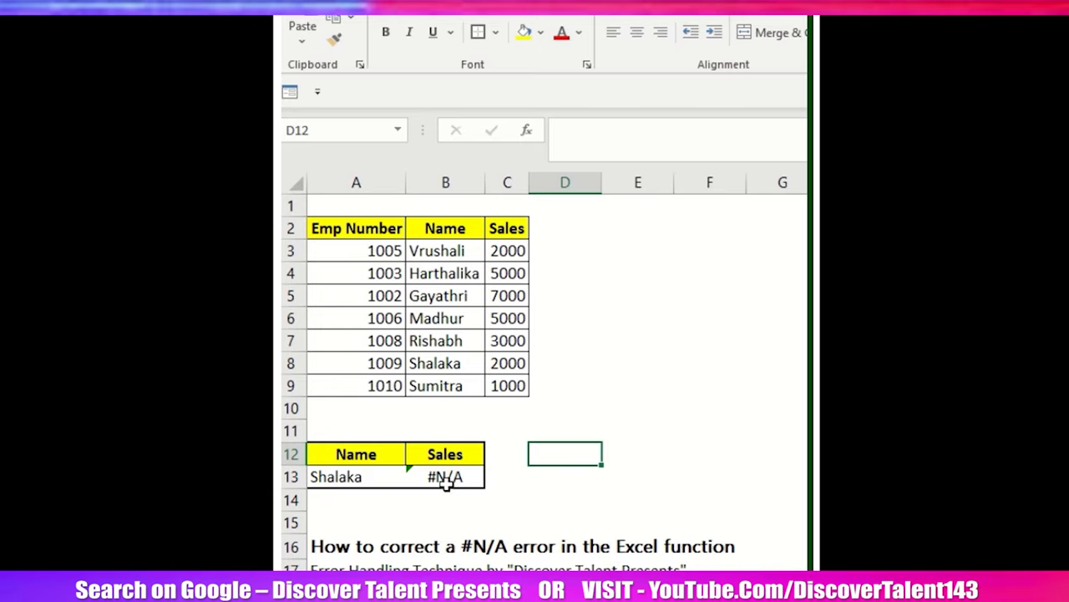
{"action": "left_click", "coordinate": [447, 481]}
{"action": "left_click", "coordinate": [581, 431]}
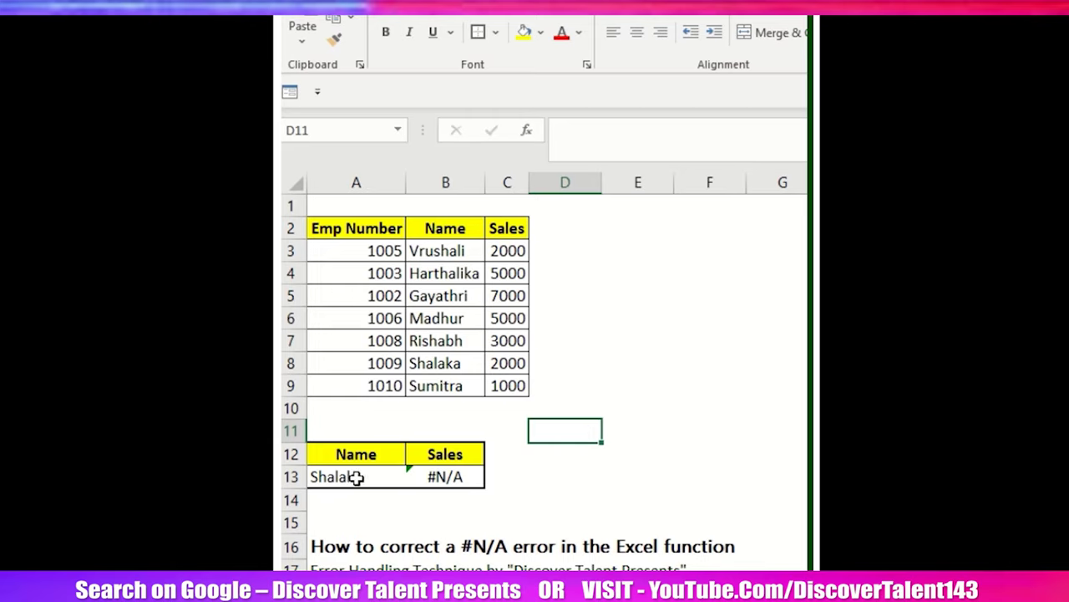
{"action": "left_click_drag", "start_coordinate": [357, 476], "coordinate": [438, 477]}
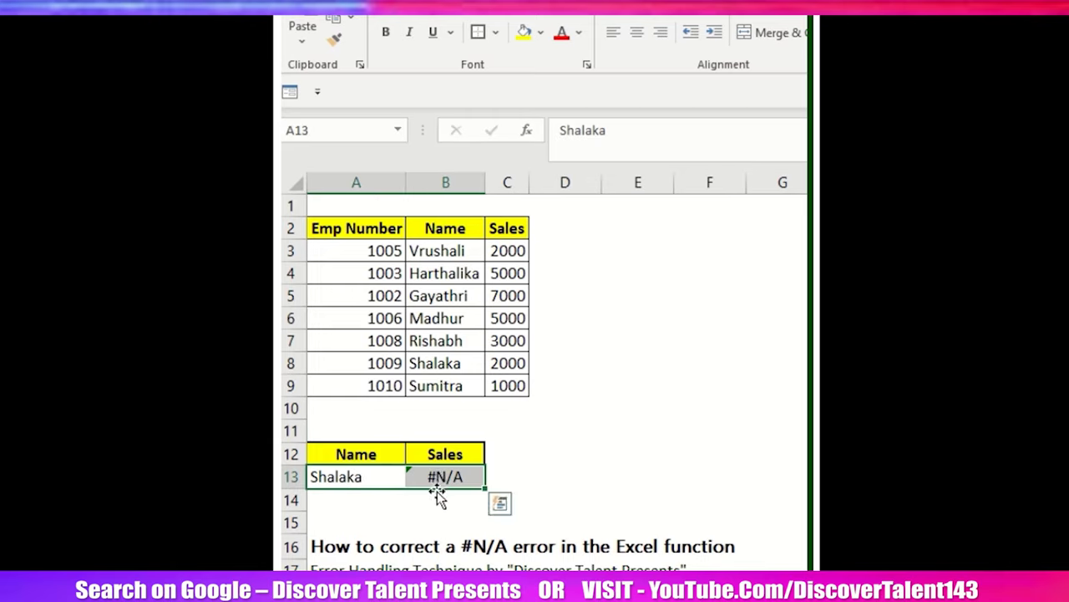
{"action": "key", "text": "ctrl+c"}
{"action": "left_click", "coordinate": [386, 498]}
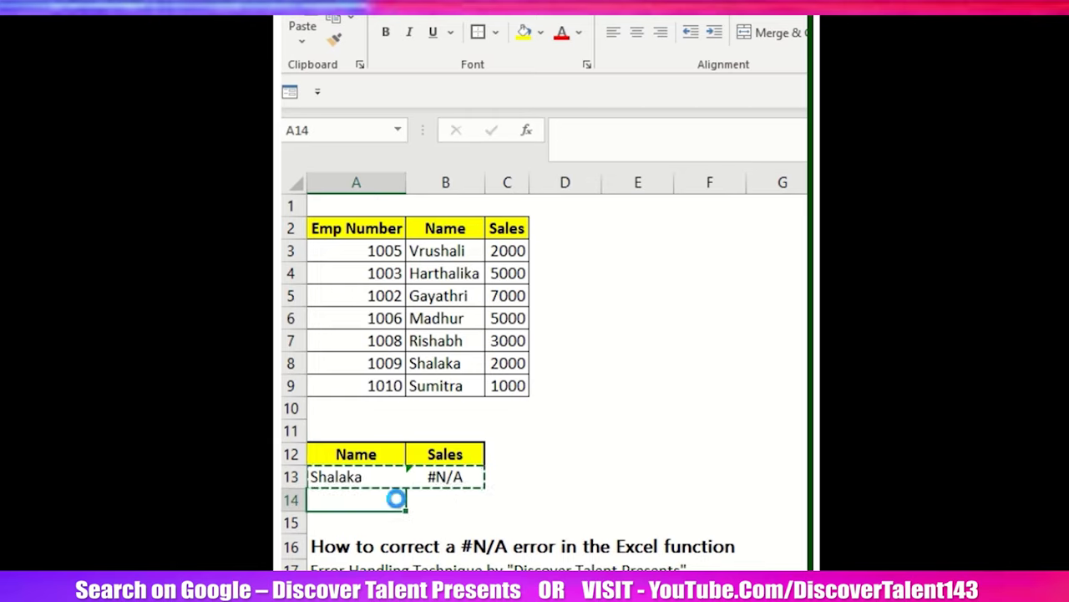
{"action": "key", "text": "ctrl+v"}
{"action": "type", "text": "`"}
{"action": "key", "text": "Tab"}
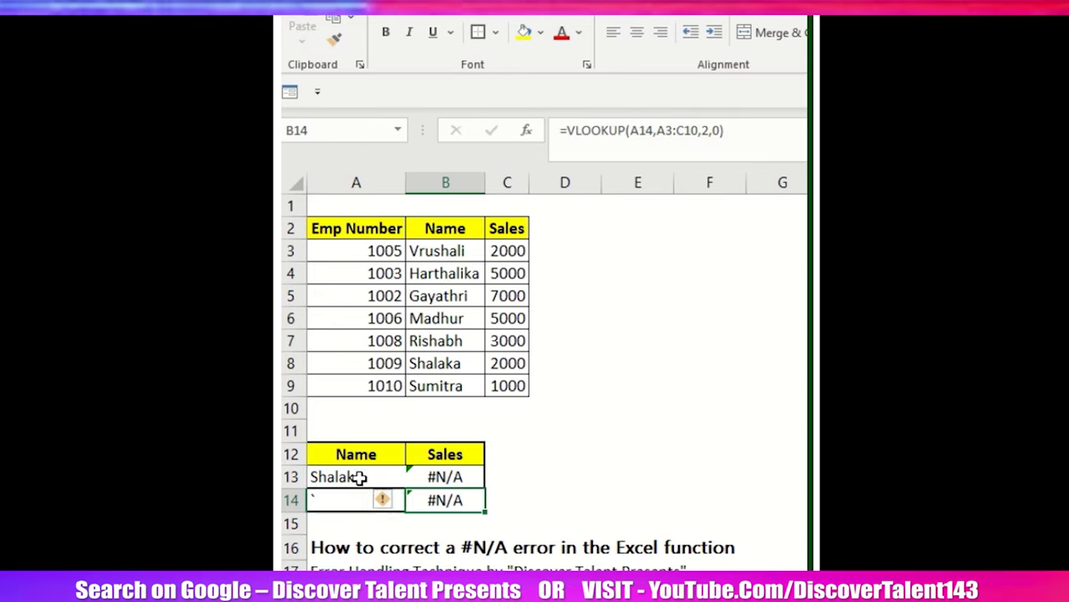
Step: Copy the employee name from A13 into A14
{"action": "left_click", "coordinate": [357, 477]}
{"action": "key", "text": "ctrl+c"}
{"action": "left_click", "coordinate": [370, 502]}
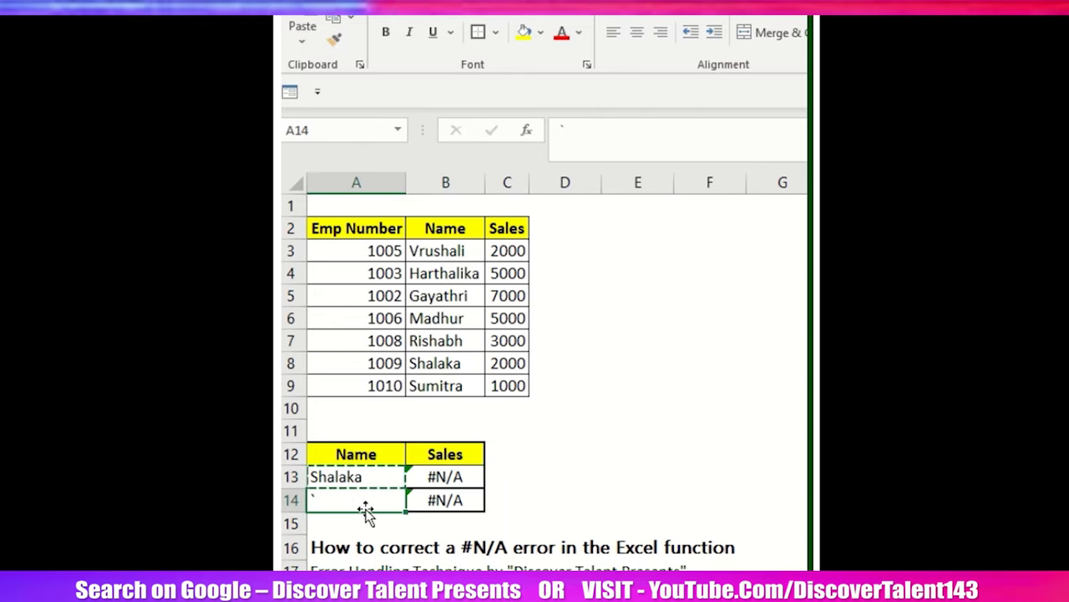
{"action": "key", "text": "ctrl+v"}
Step: Enter =VLOOKUP(A14,B3:C9,2,0) in B14 so it returns sales of 2000
{"action": "left_click", "coordinate": [444, 499]}
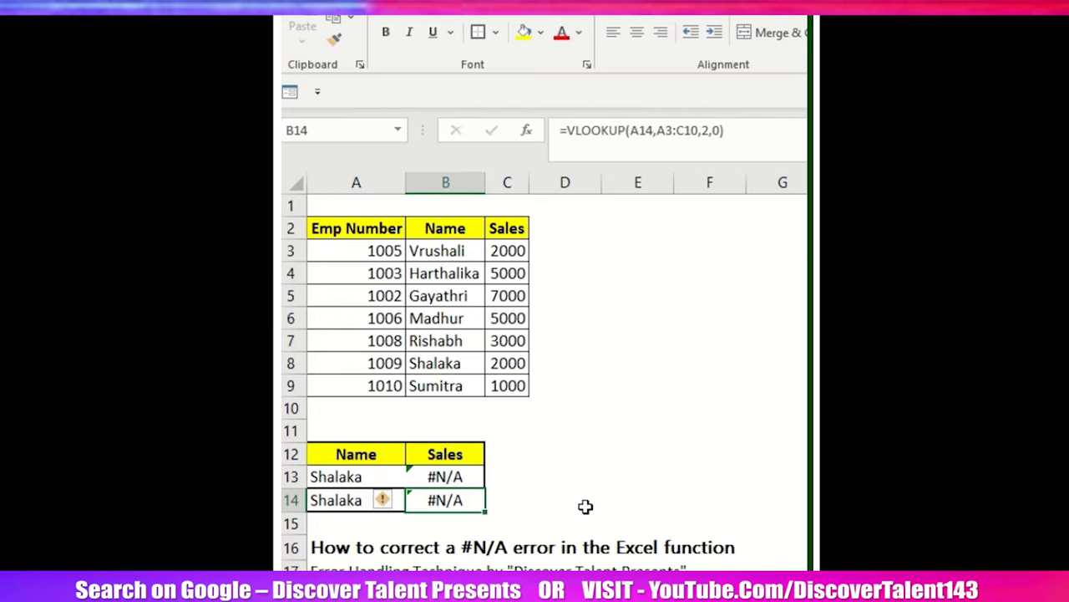
{"action": "type", "text": "=v"}
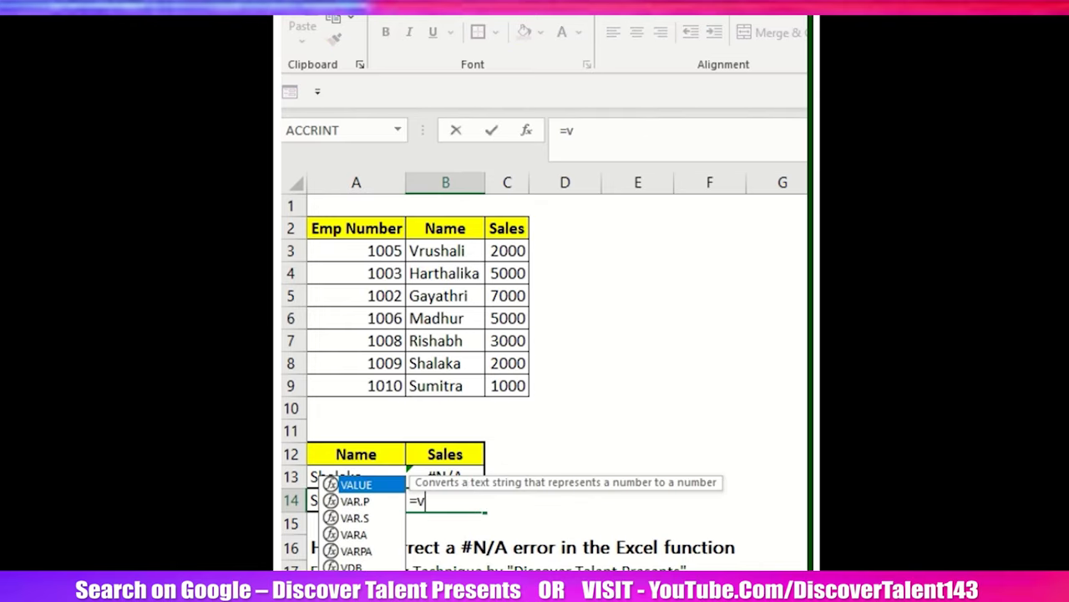
{"action": "type", "text": "l"}
{"action": "key", "text": "Tab"}
{"action": "left_click", "coordinate": [352, 500]}
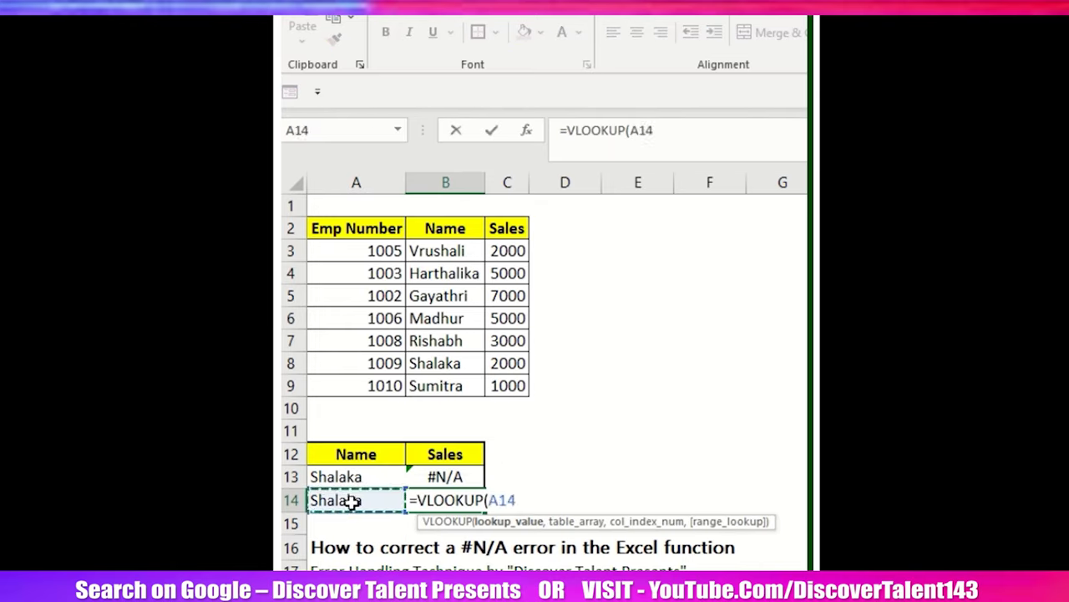
{"action": "type", "text": ","}
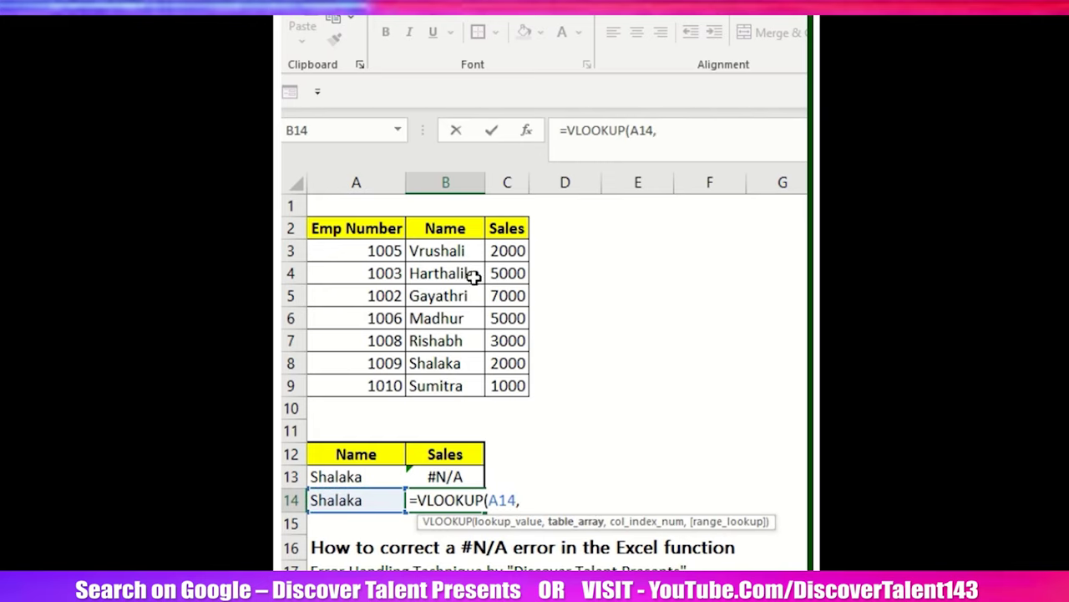
{"action": "left_click_drag", "start_coordinate": [449, 249], "coordinate": [498, 379]}
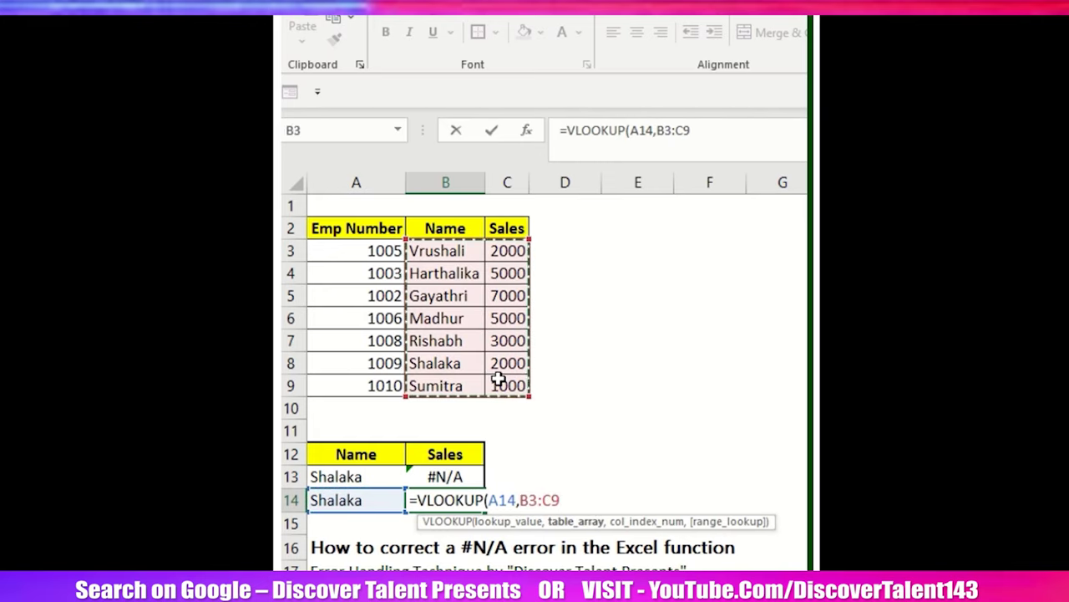
{"action": "type", "text": ",2"}
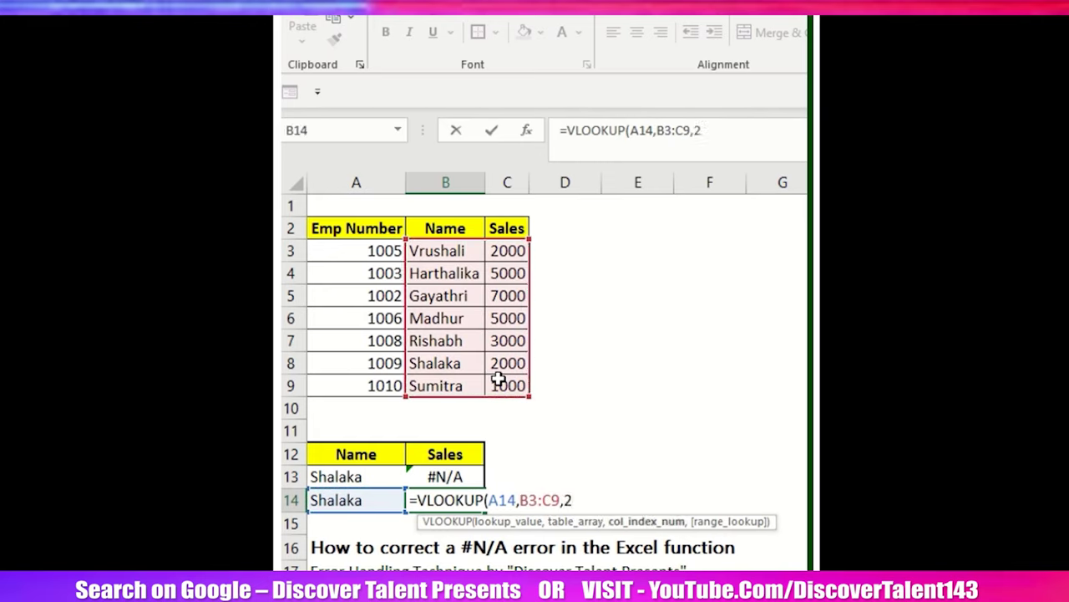
{"action": "type", "text": ",0)"}
{"action": "key", "text": "Return"}
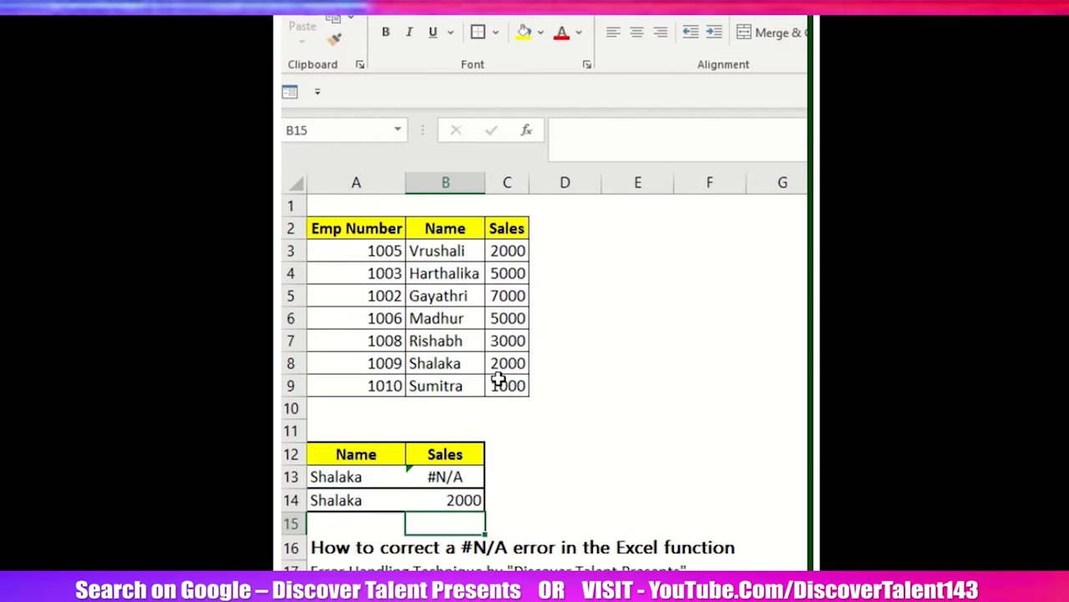
Step: Compare B13's failing lookup formula with B14's working one
{"action": "left_click", "coordinate": [447, 502]}
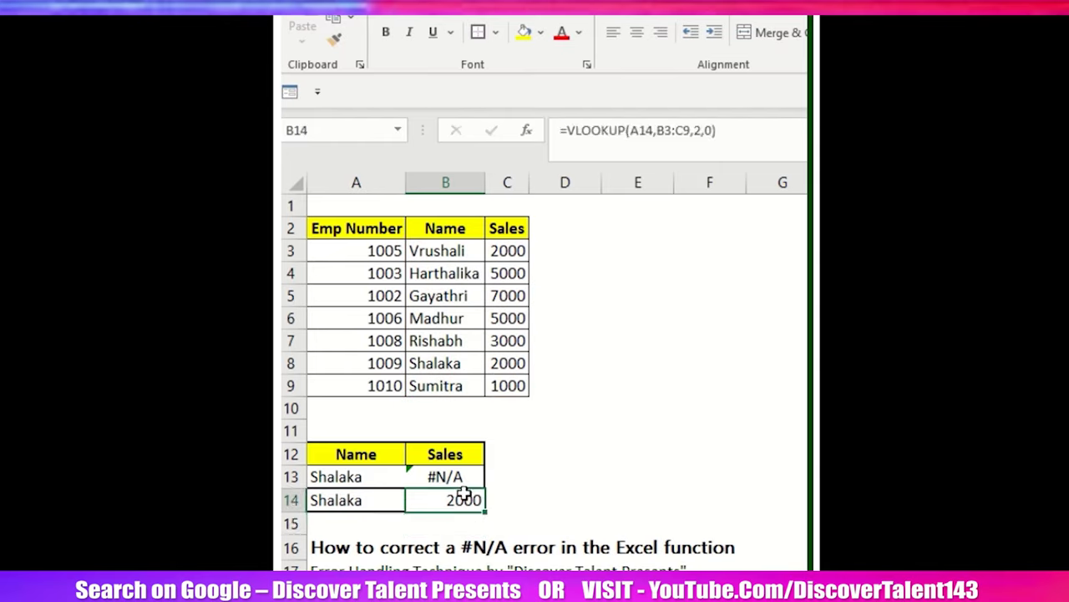
{"action": "left_click", "coordinate": [461, 474]}
{"action": "left_click", "coordinate": [463, 505]}
{"action": "left_click", "coordinate": [461, 473]}
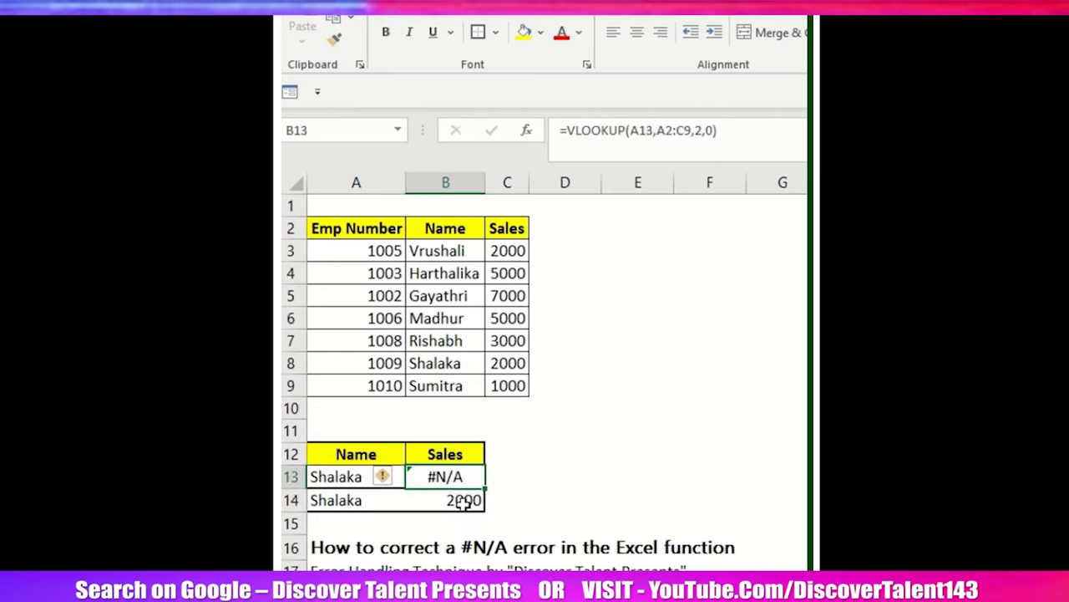
{"action": "left_click", "coordinate": [463, 506]}
{"action": "left_click", "coordinate": [462, 477]}
{"action": "left_click", "coordinate": [666, 130]}
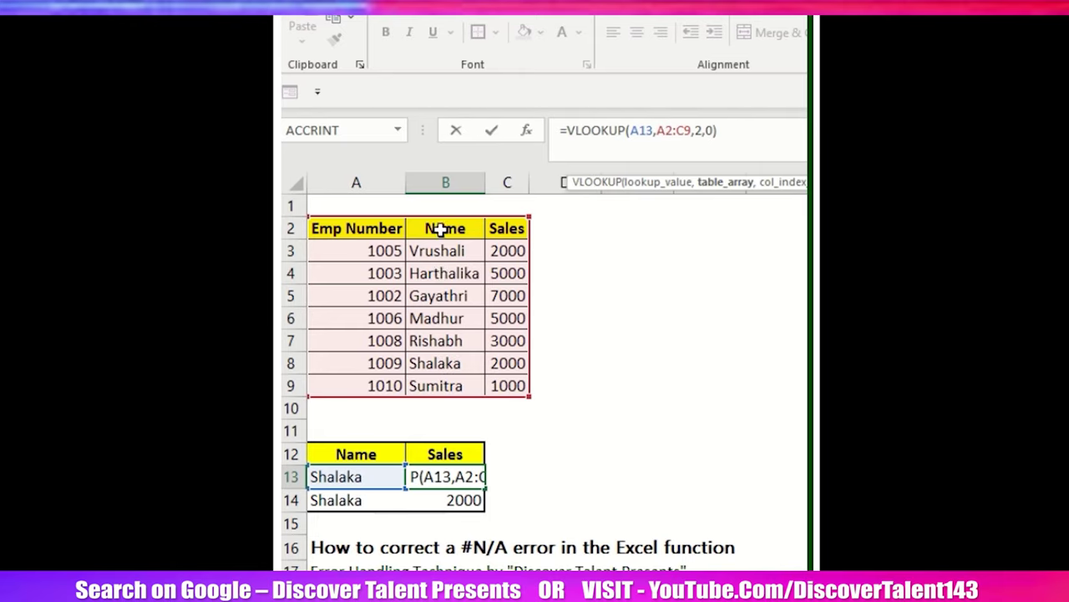
{"action": "left_click", "coordinate": [704, 131]}
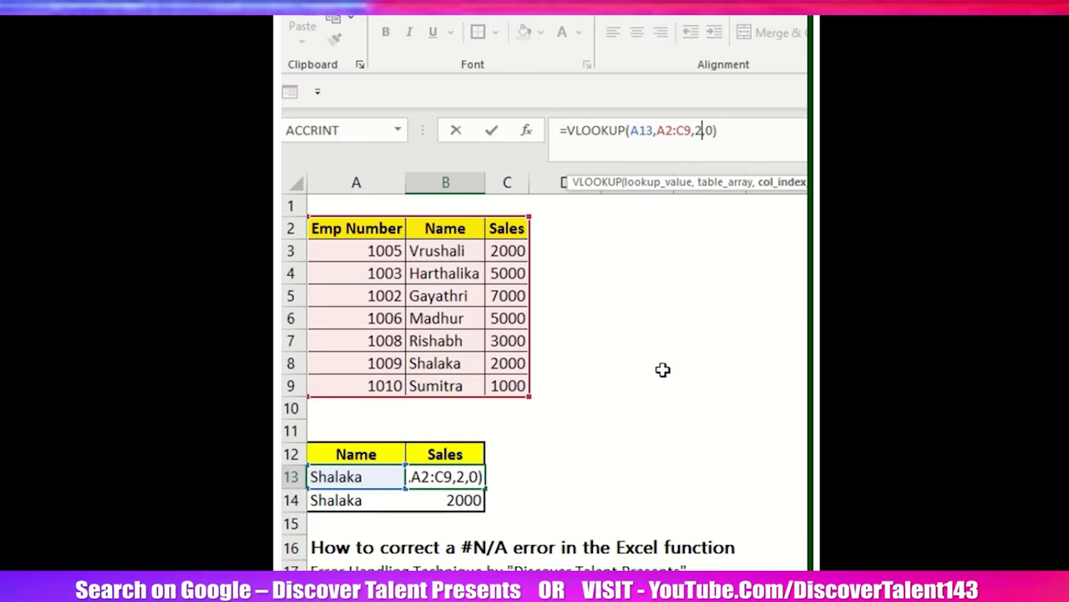
{"action": "key", "text": "ctrl+Return"}
{"action": "left_click", "coordinate": [532, 476]}
{"action": "left_click", "coordinate": [441, 476]}
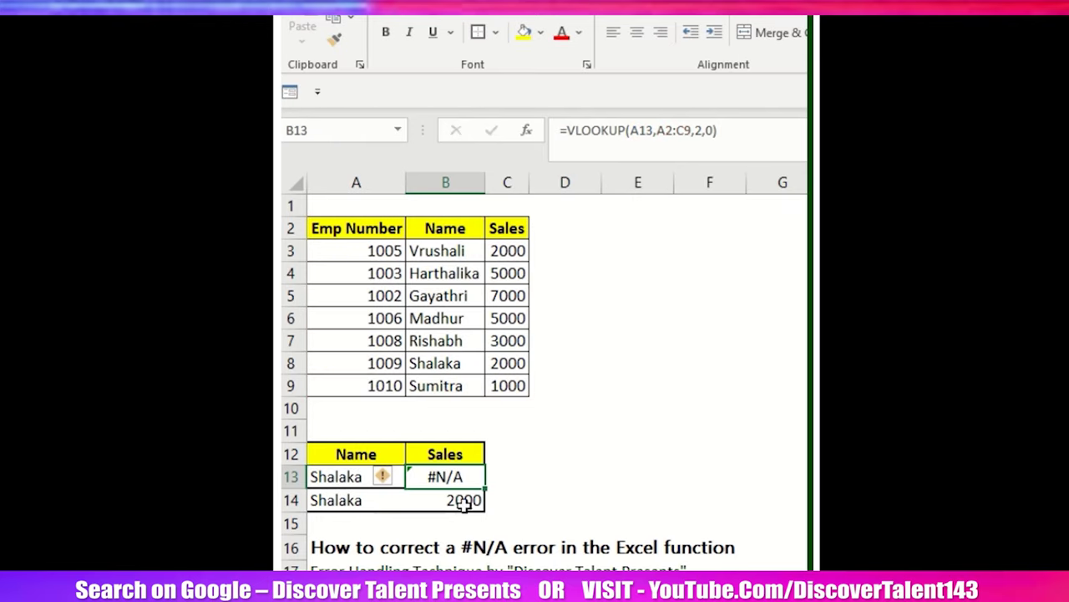
{"action": "left_click", "coordinate": [456, 500]}
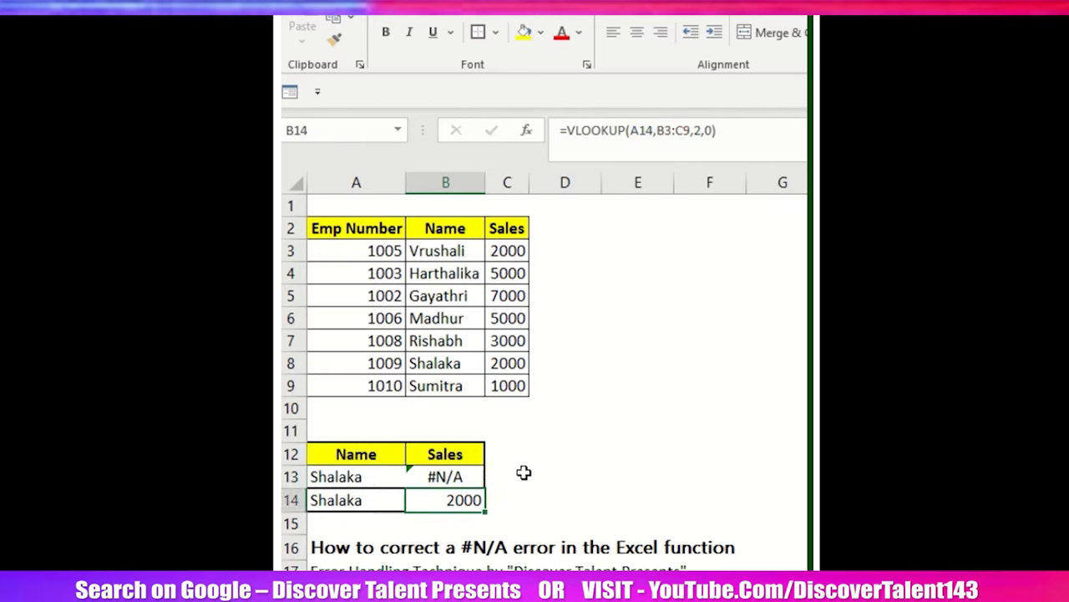